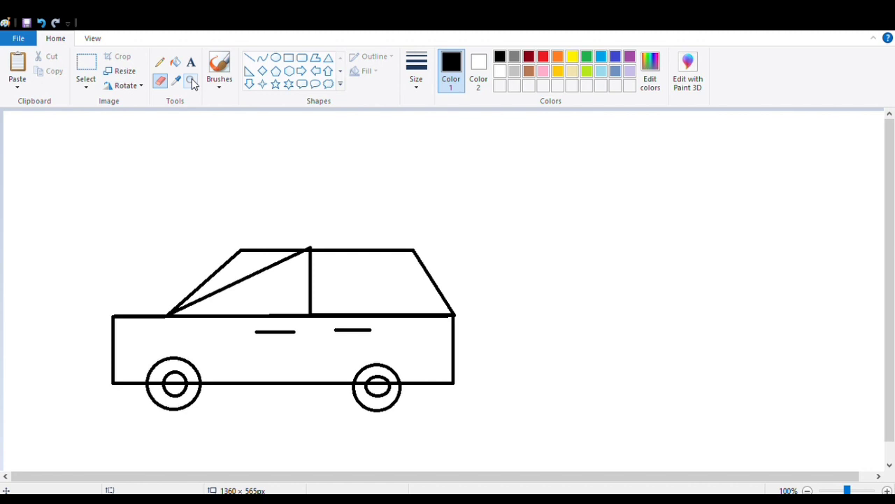
Draw a pentagon of about 161 × 175 px to the right of the car and fill it with turquoise
click(276, 71)
mouse_move(515, 158)
mouse_down()
mouse_move(595, 233)
mouse_move(621, 274)
mouse_up()
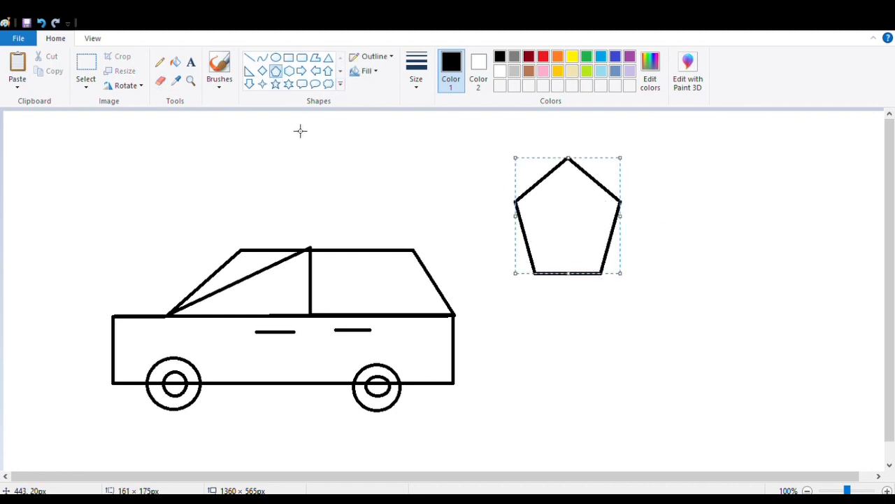
click(176, 64)
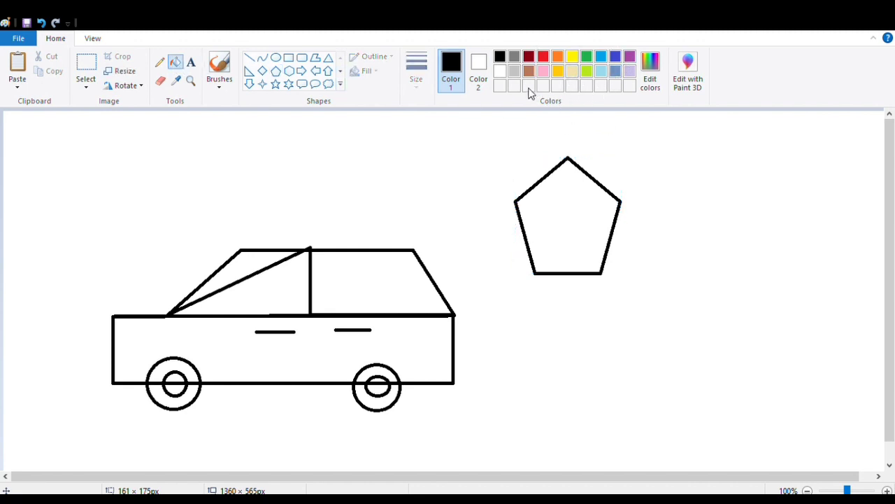
click(602, 58)
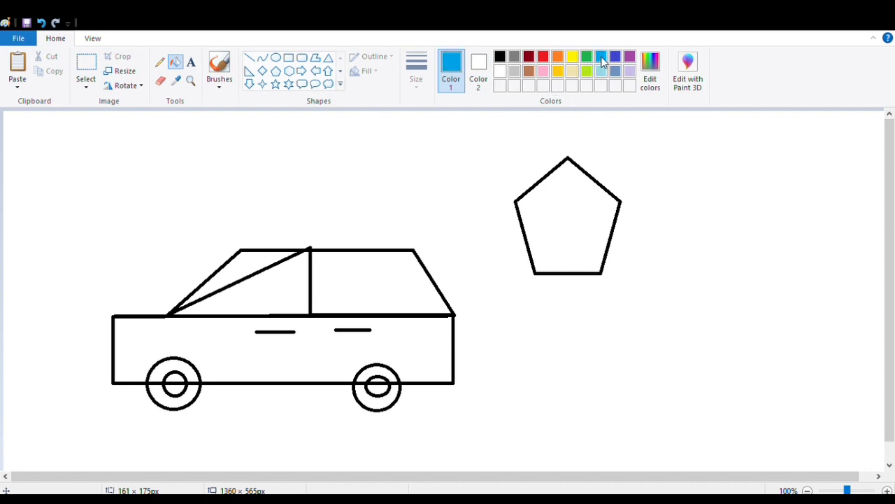
click(571, 225)
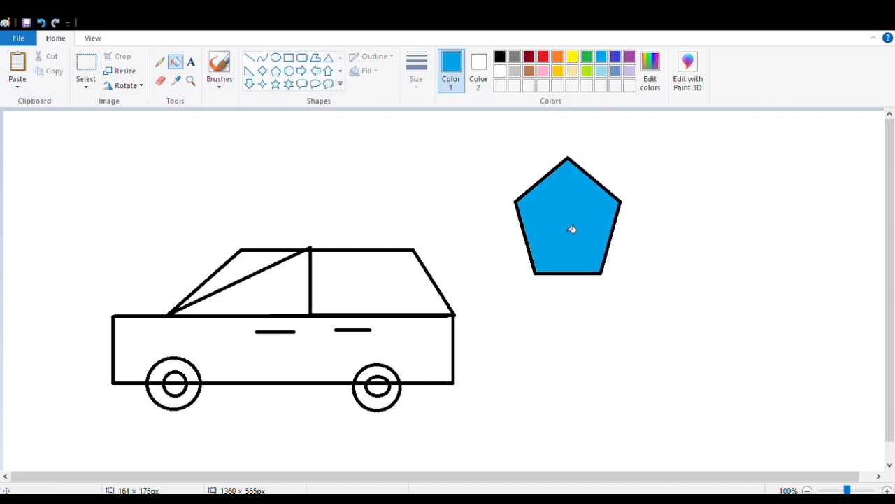
Draw a thin turquoise line about 196 px wide beside the pentagon, and undo the line, the fill and the pentagon
click(250, 60)
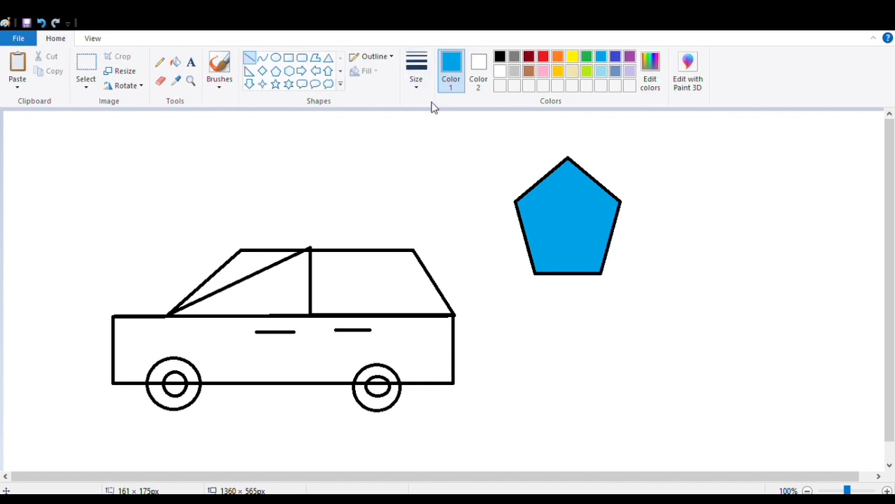
mouse_move(658, 293)
mouse_down()
mouse_move(739, 396)
mouse_move(785, 283)
mouse_up()
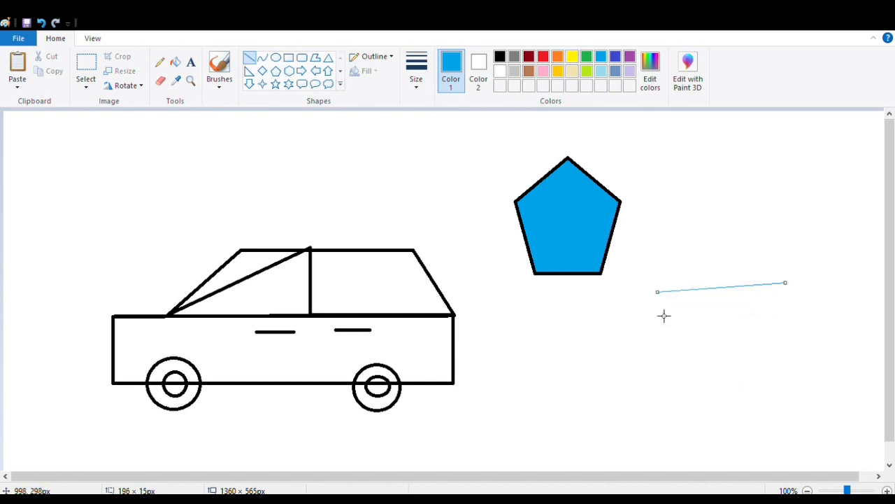
key(ctrl+z)
key(ctrl+z)
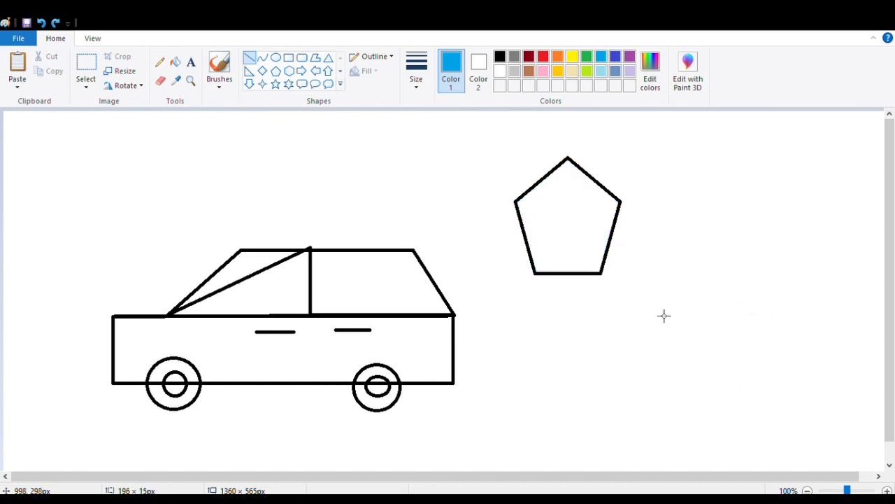
key(ctrl+z)
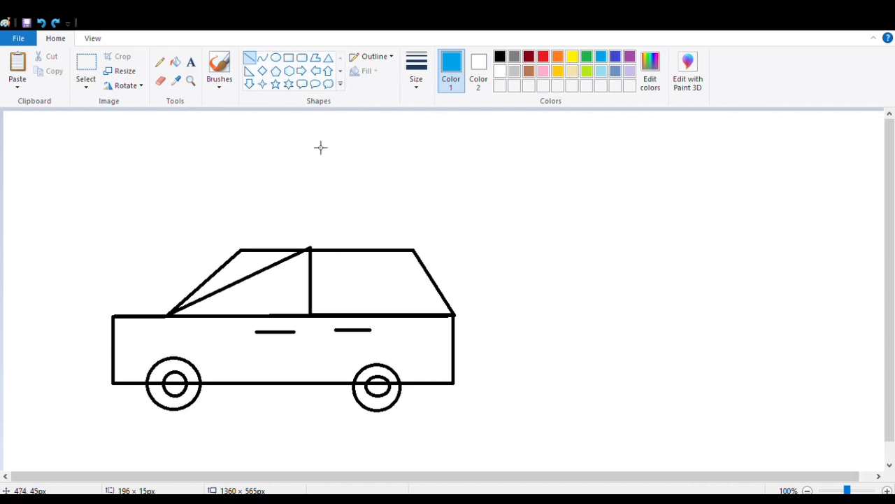
Fill the upper and lower tyre sections of both car wheels with black, leaving the hubs unfilled
click(176, 68)
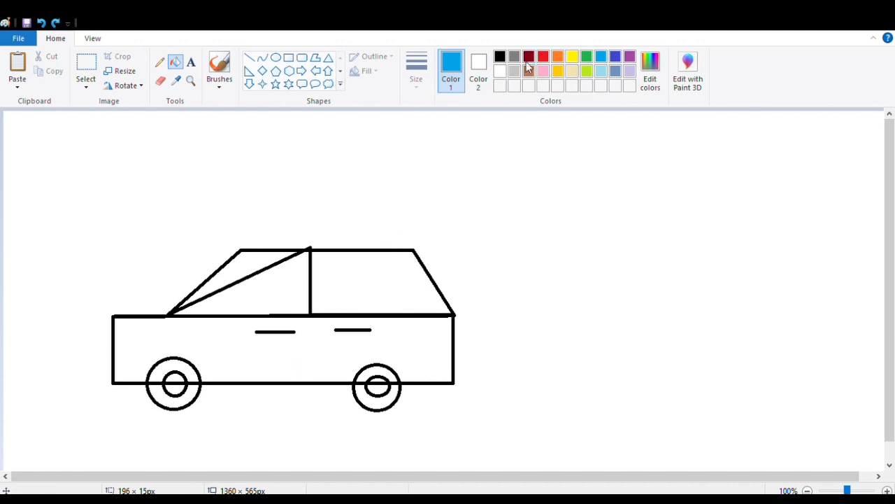
click(501, 57)
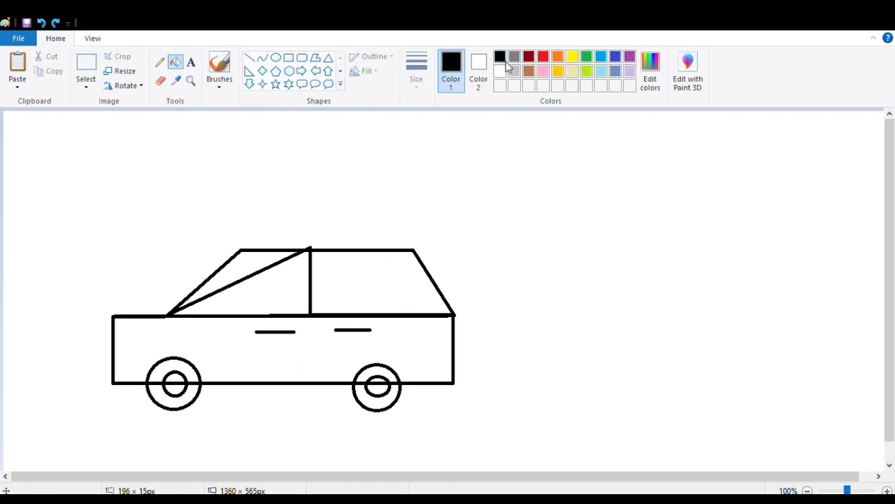
click(171, 376)
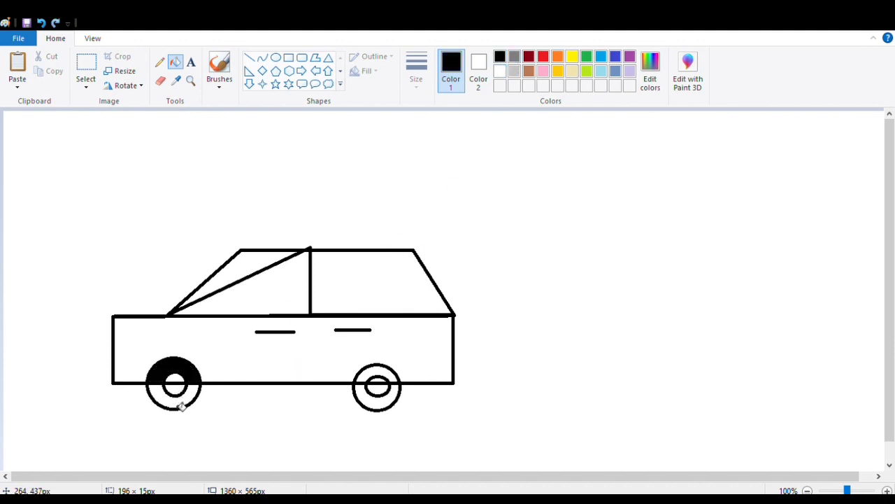
click(182, 404)
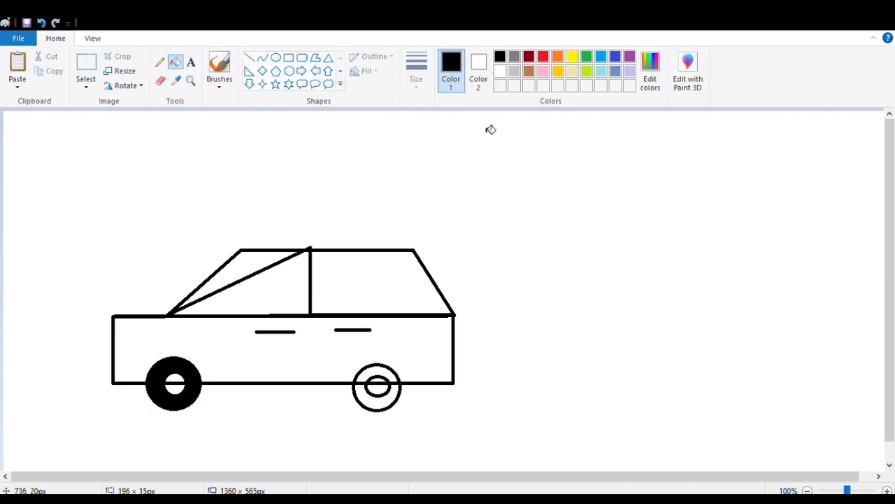
click(379, 372)
click(379, 406)
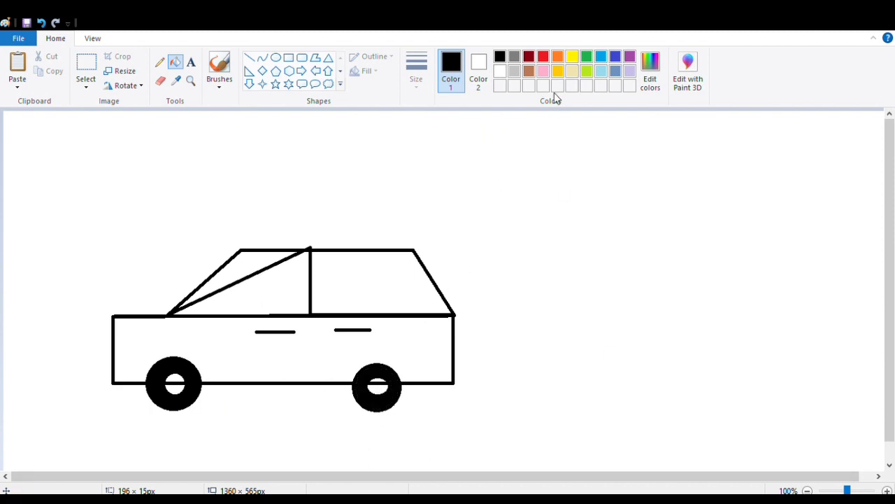
Fill the car's lower body with yellow and its rear window with green
click(573, 57)
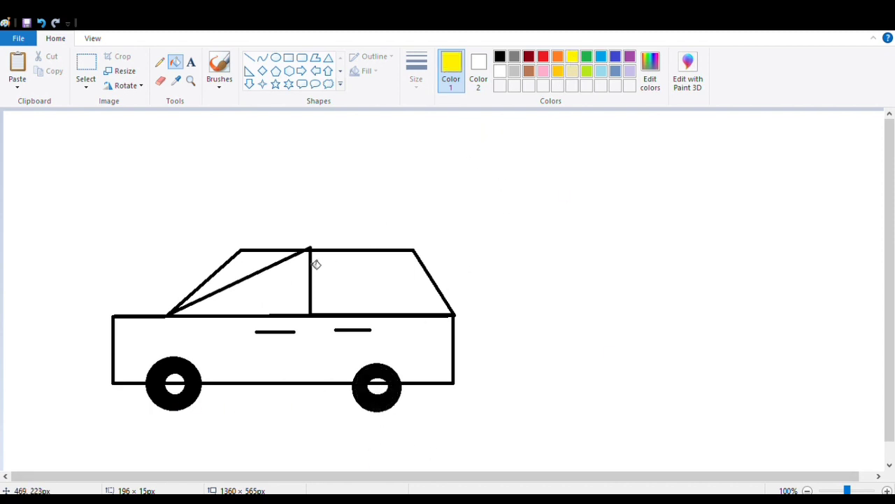
click(329, 354)
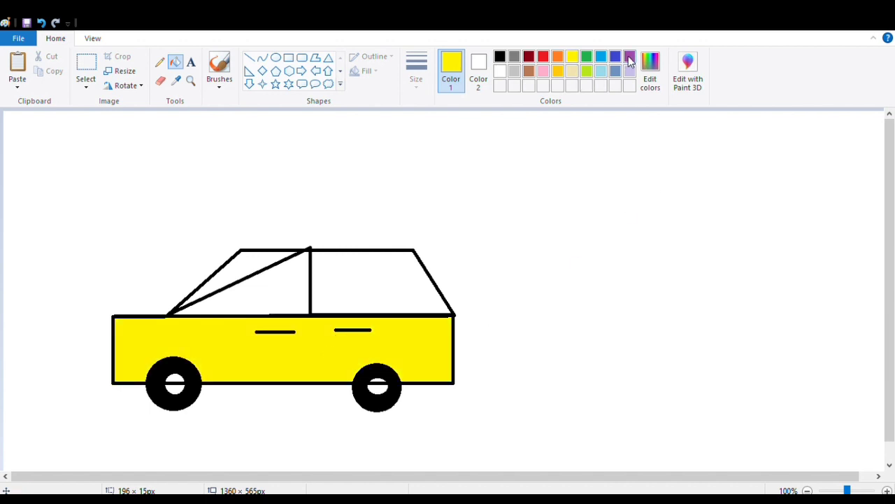
click(587, 58)
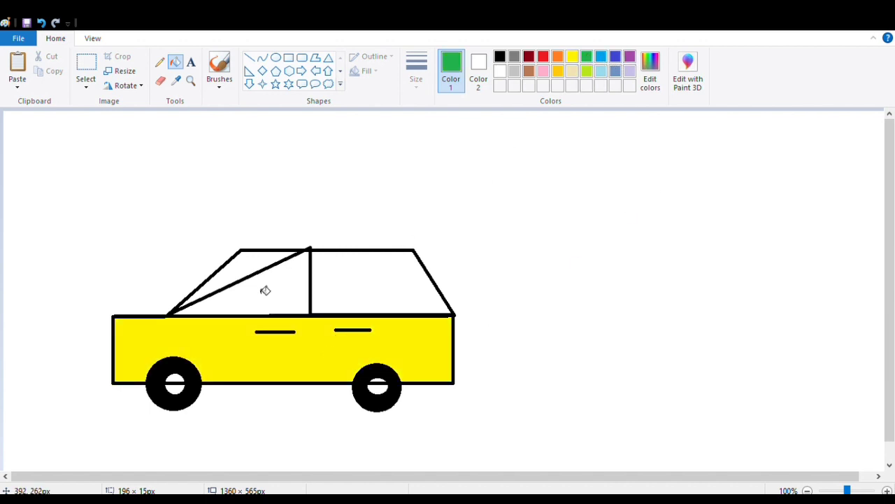
click(374, 289)
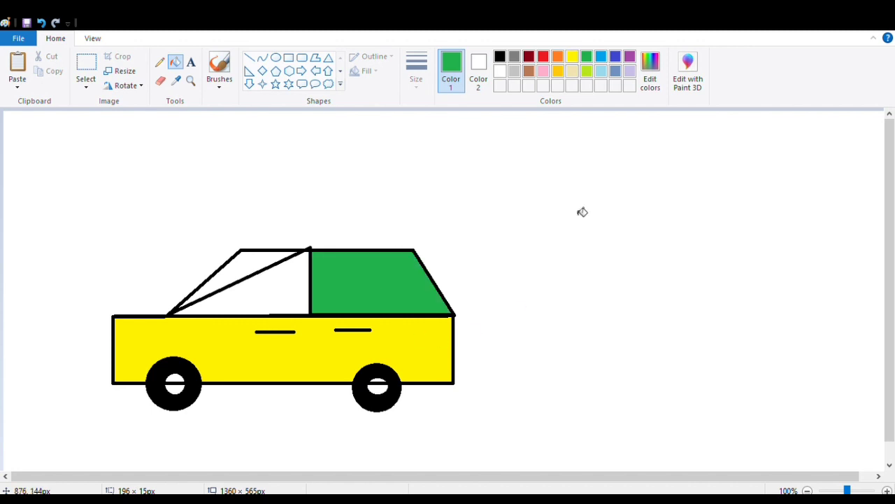
Fill both sections of the car's front window, below and above the diagonal line, with dark red
click(528, 56)
click(271, 298)
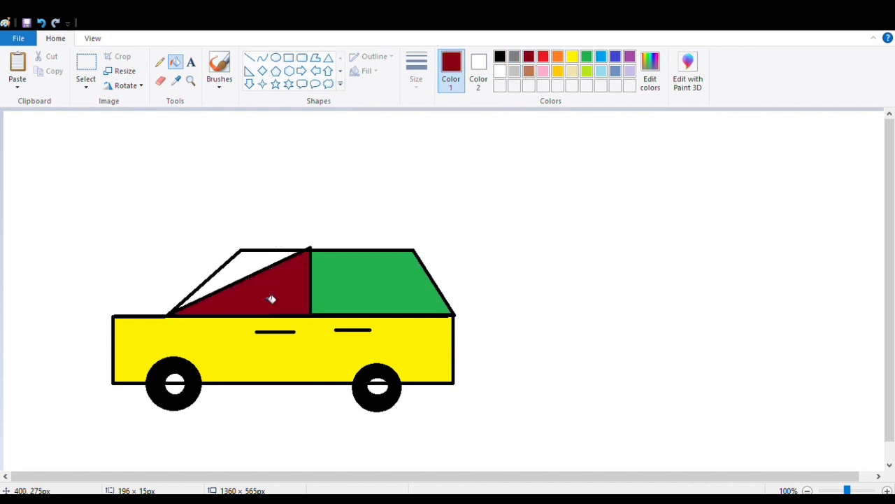
click(261, 266)
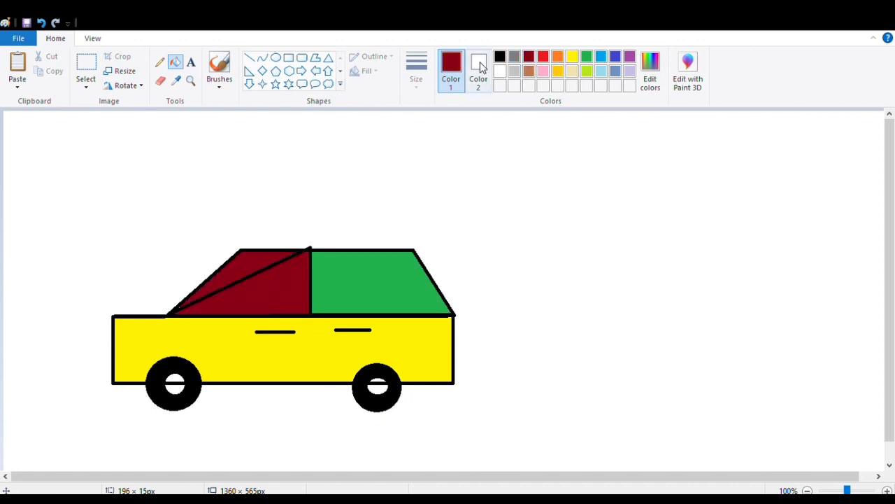
Fill the lower half of both wheel hubs with gray, undoing the stray fill of the black outline
click(515, 57)
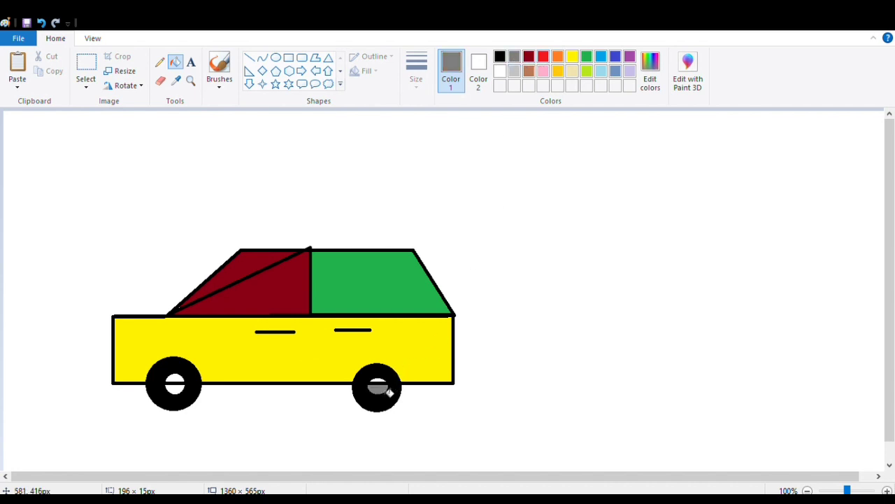
click(381, 396)
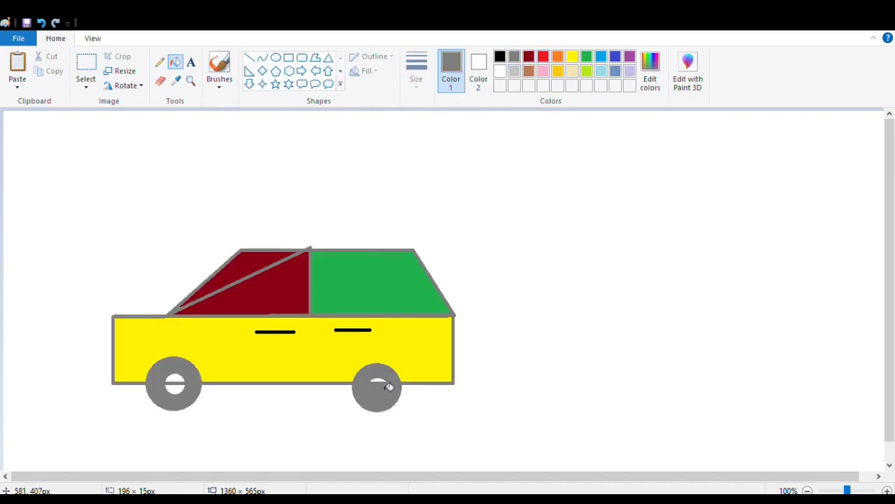
key(ctrl+z)
click(175, 388)
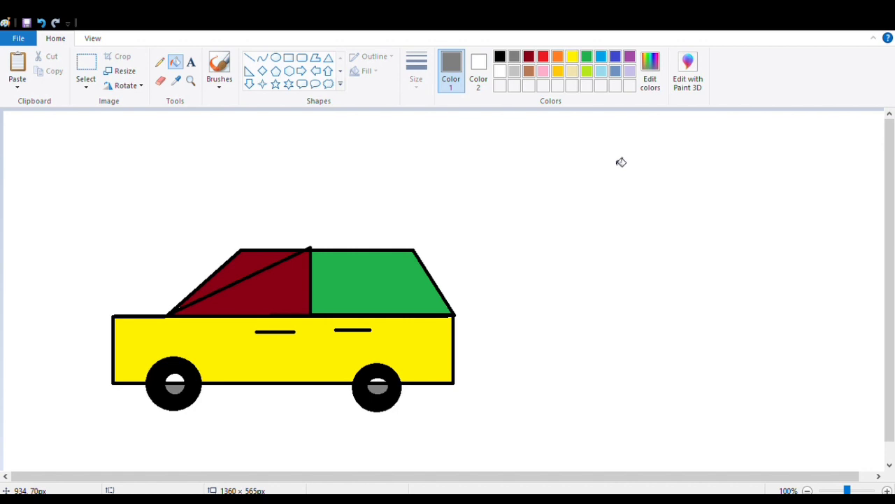
Select the whole car with a rectangular selection of about 589 × 350 px and copy it
click(86, 66)
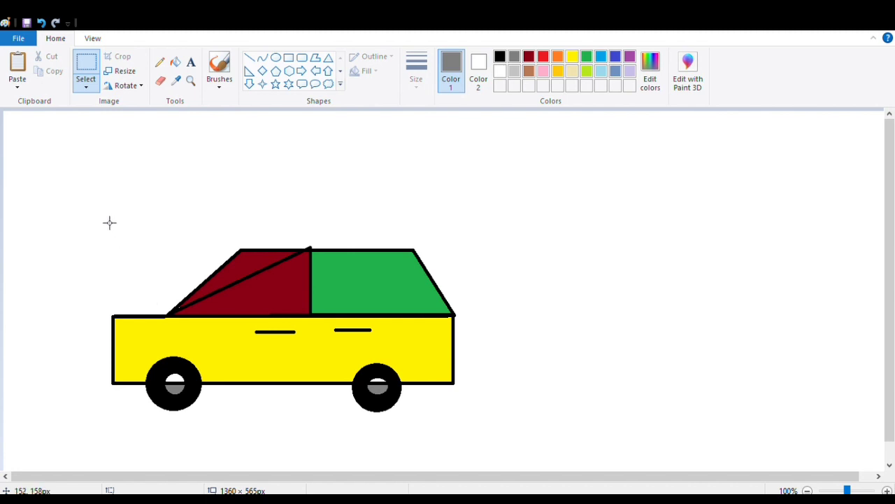
drag(103, 214, 479, 425)
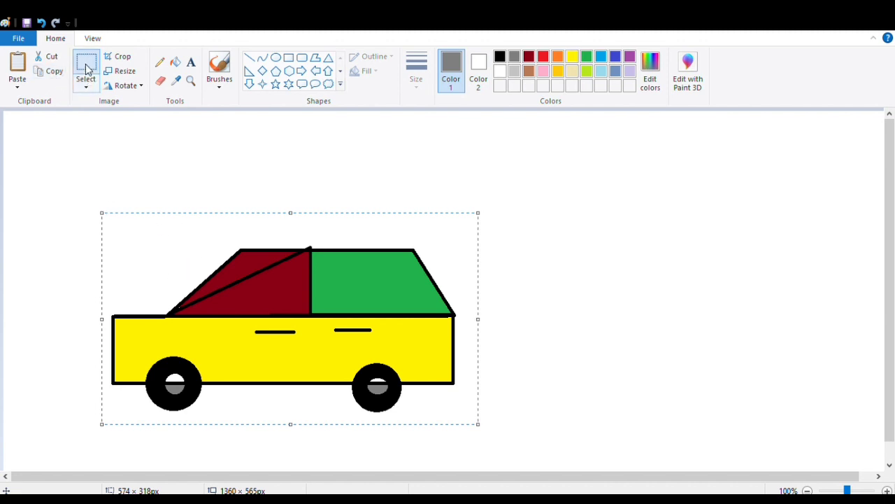
click(87, 68)
drag(96, 196, 483, 432)
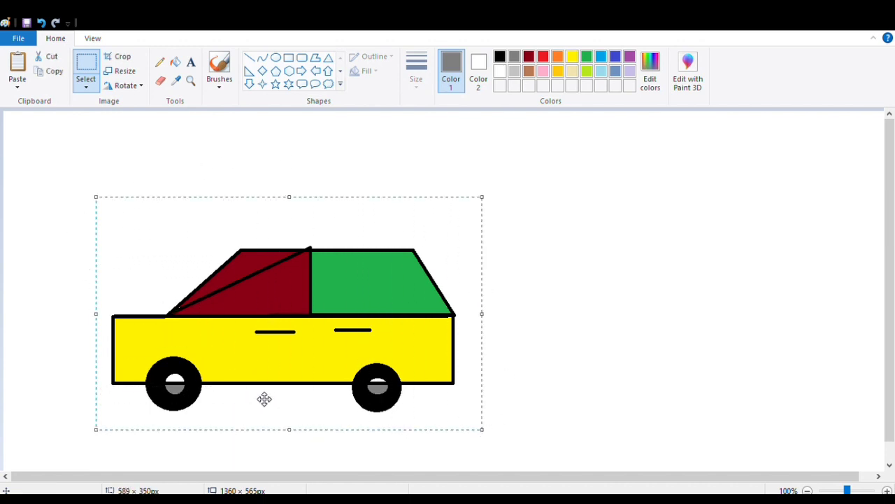
click(53, 72)
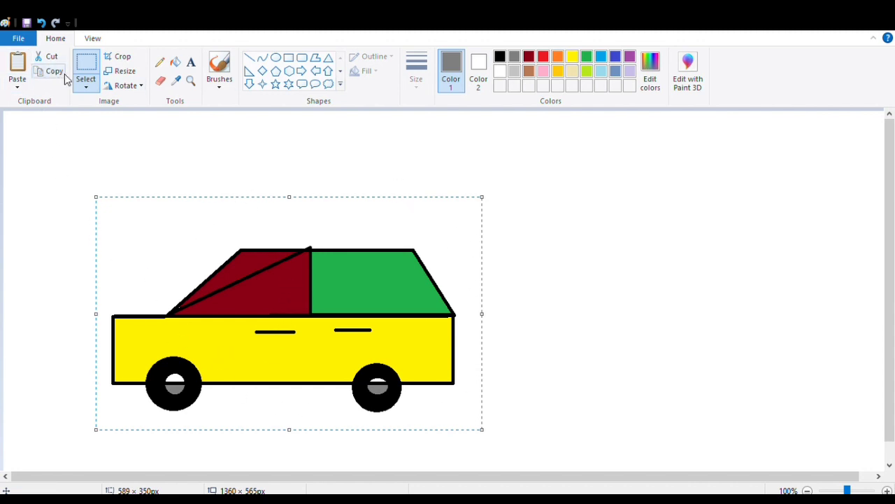
Paste a copy of the car, shrink it to about 395 × 261 px and place it to the right of the original
click(18, 67)
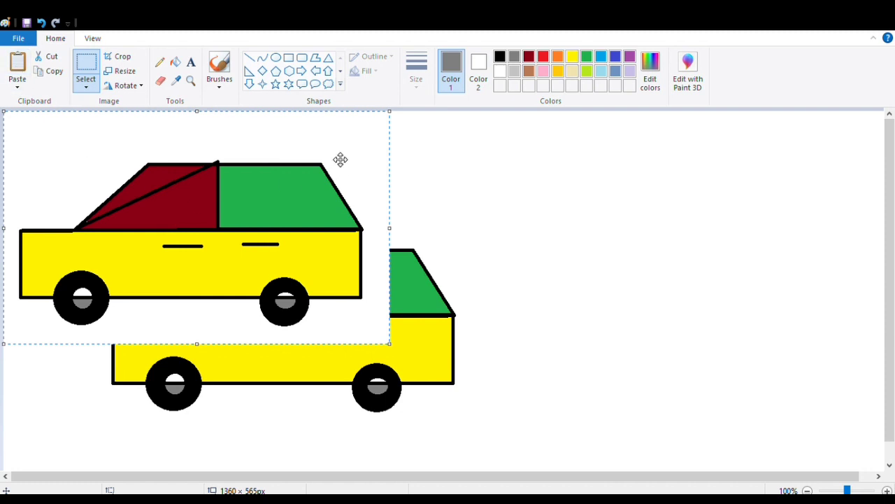
drag(391, 112, 262, 170)
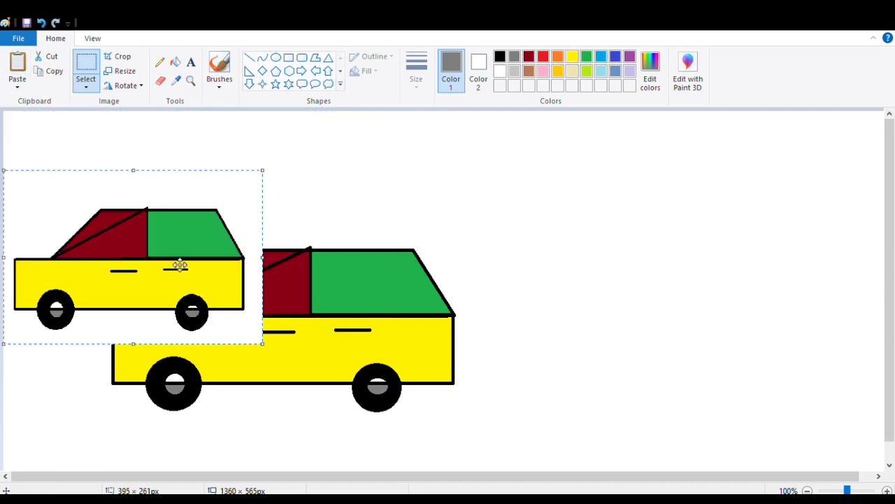
drag(180, 261, 698, 261)
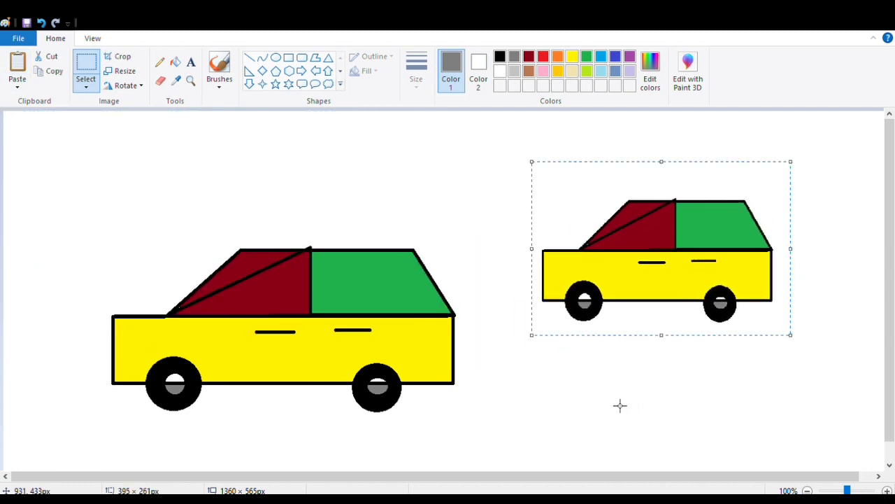
Paste another car, shrink it to about 298 × 223 px and place it in the upper-left corner of the canvas
click(17, 67)
drag(389, 115, 208, 188)
drag(148, 242, 132, 173)
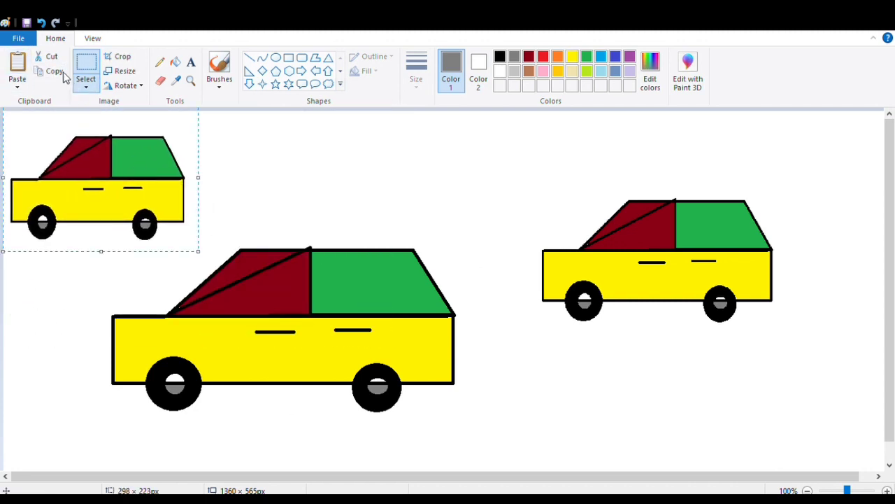
Paste a third copy of the car, shrink it to about 312 × 212 px and place it below the right-hand copy
click(17, 67)
drag(390, 113, 250, 172)
drag(200, 240, 721, 412)
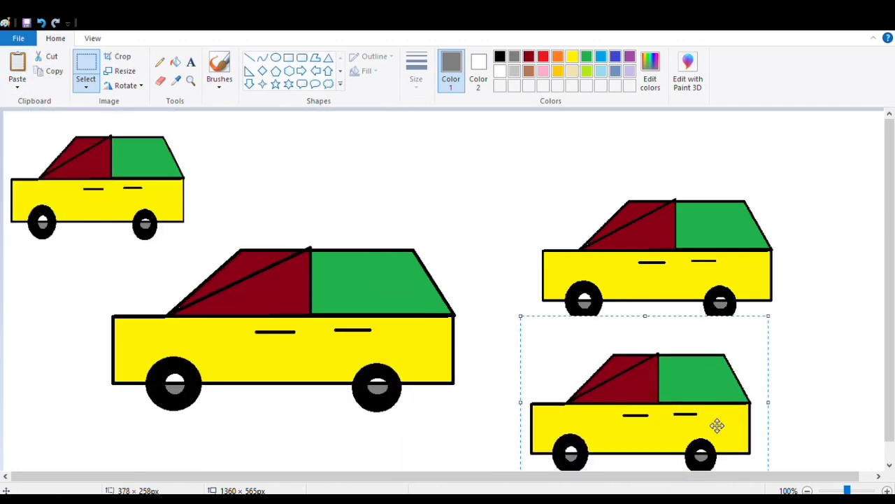
drag(772, 322, 726, 354)
drag(660, 429, 680, 403)
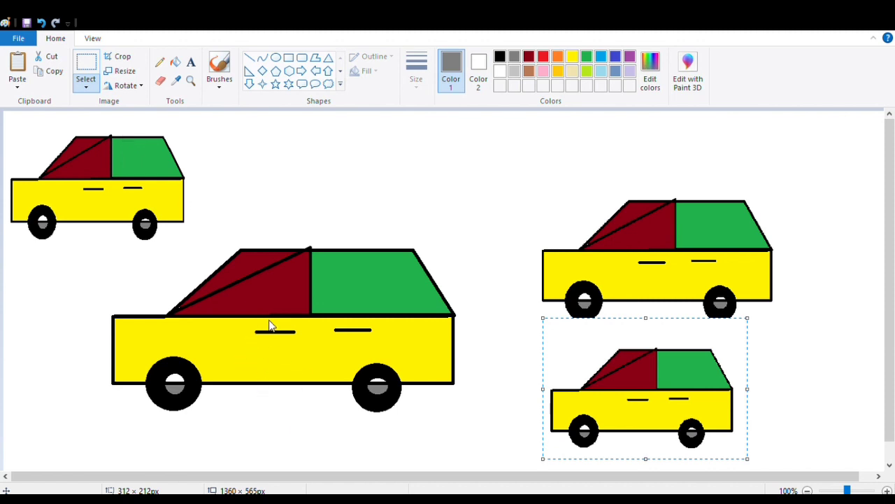
Try to move the large car's front door handle below the car using a free-form selection, and undo the move
click(112, 138)
mouse_move(243, 325)
mouse_down()
mouse_move(297, 342)
mouse_move(309, 332)
mouse_move(244, 326)
mouse_up()
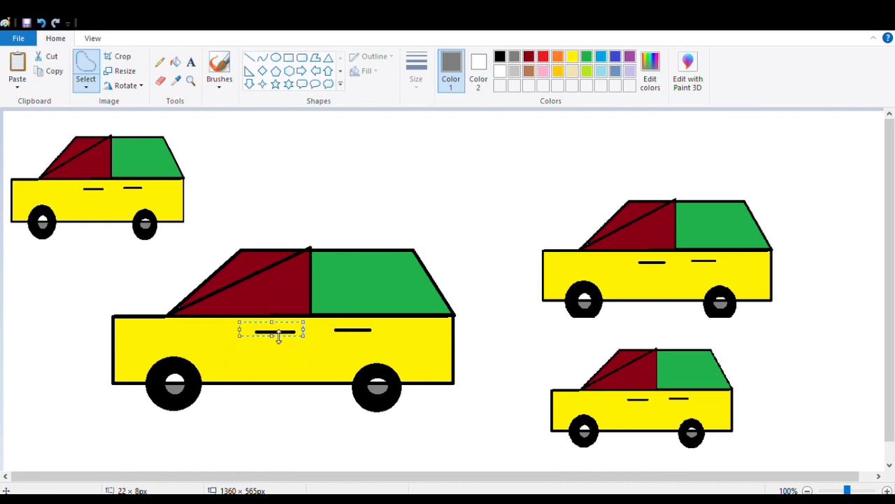
drag(260, 338, 273, 429)
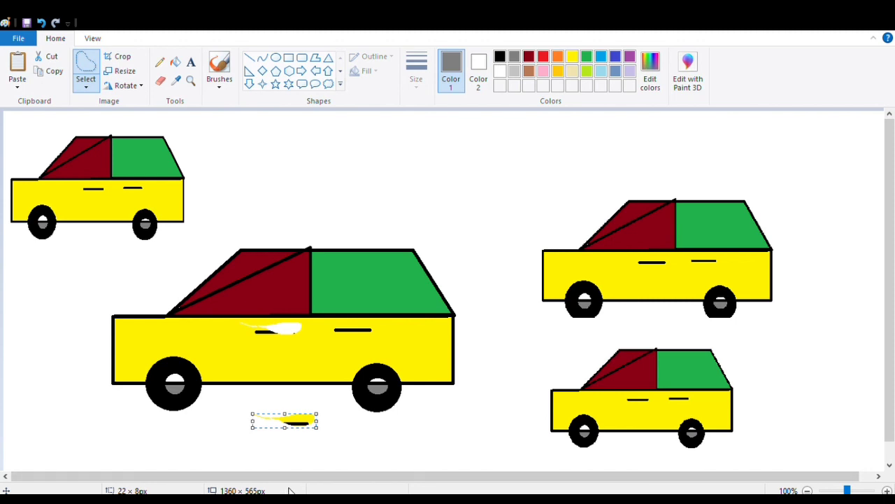
key(ctrl+z)
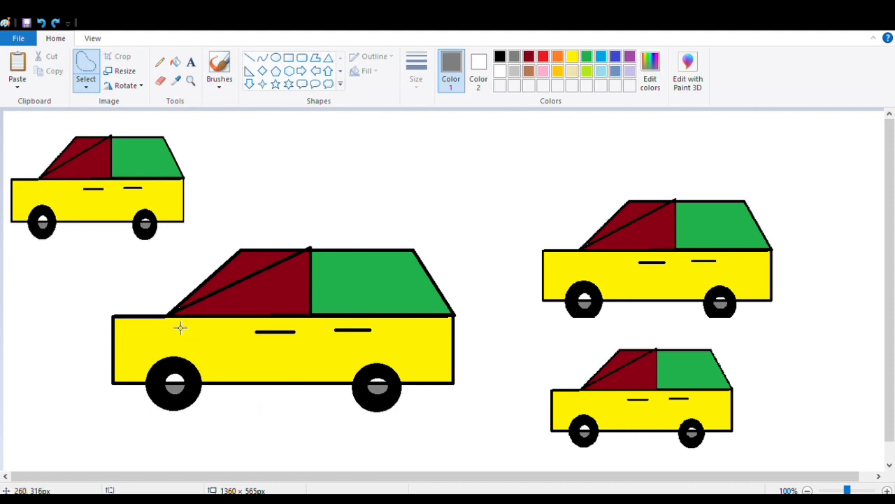
Try deleting the large car's front door handle with a free-form selection, and undo the deletion
click(85, 84)
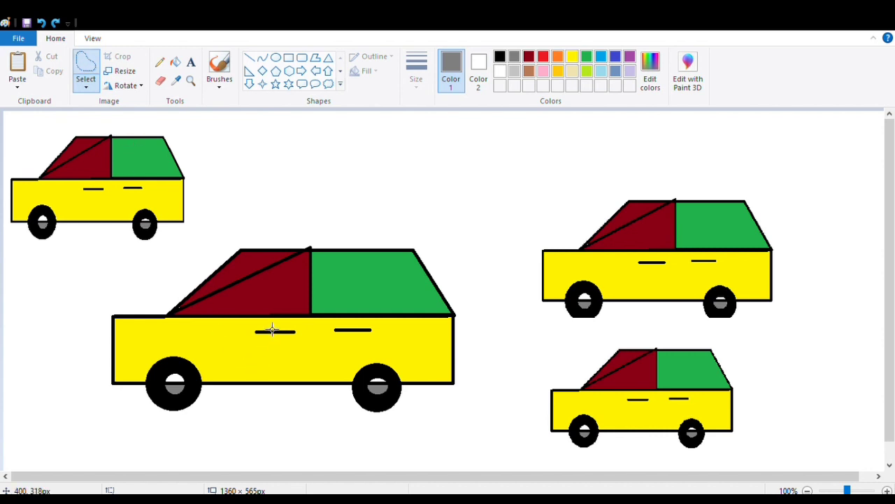
mouse_move(272, 328)
mouse_down()
mouse_move(271, 347)
mouse_move(312, 345)
mouse_move(302, 331)
mouse_move(260, 324)
mouse_up()
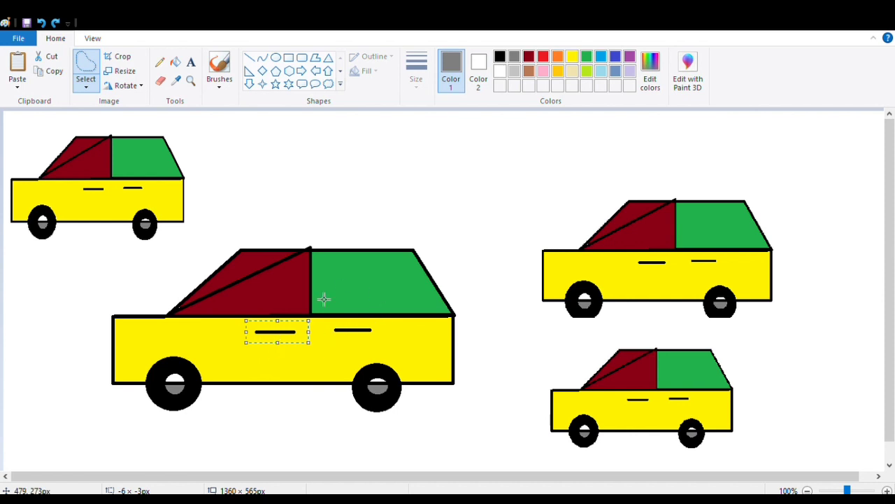
key(Delete)
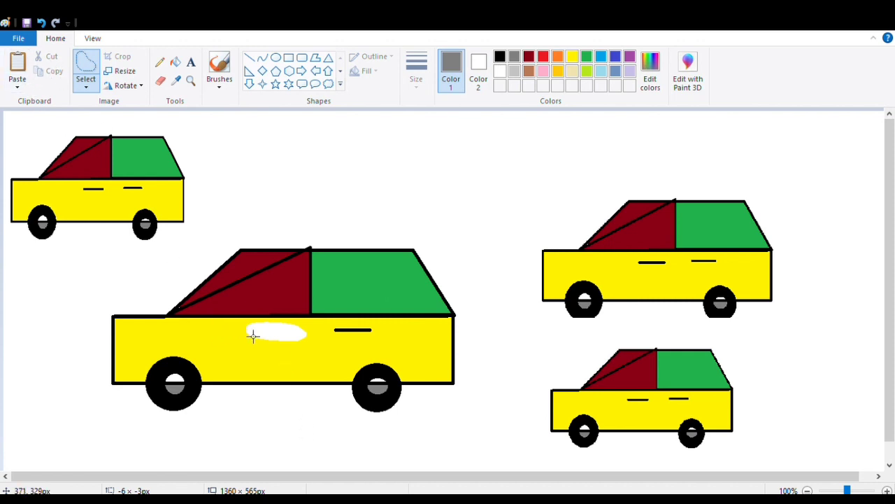
key(ctrl+z)
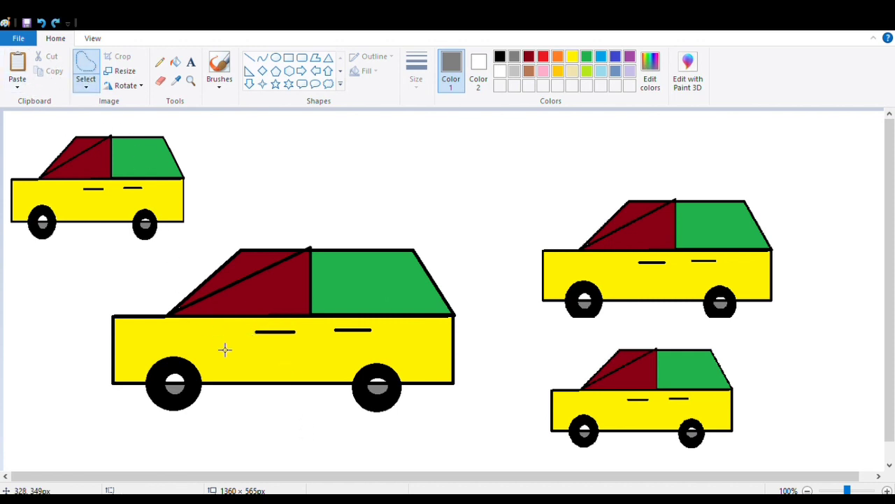
Try to move the free-form-selected front door handle onto the white area below the large car, and undo it
mouse_move(257, 325)
mouse_down()
mouse_move(268, 344)
mouse_move(309, 342)
mouse_move(302, 326)
mouse_move(261, 331)
mouse_up()
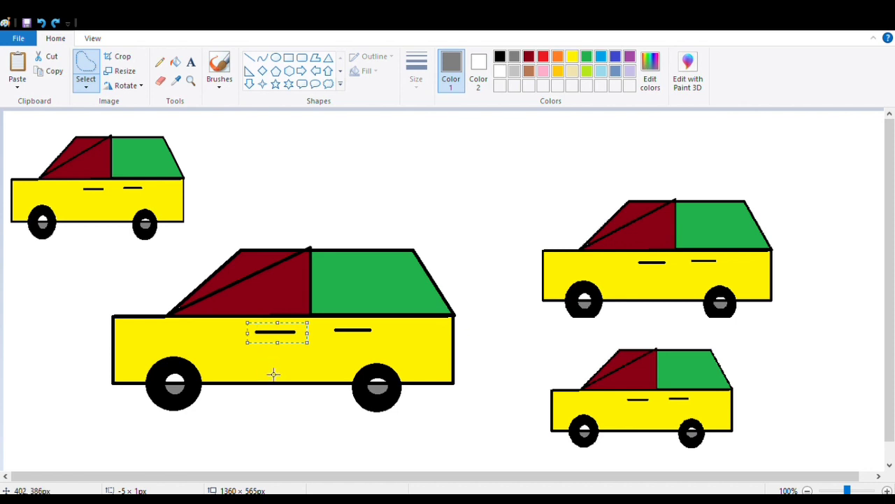
drag(263, 332, 283, 436)
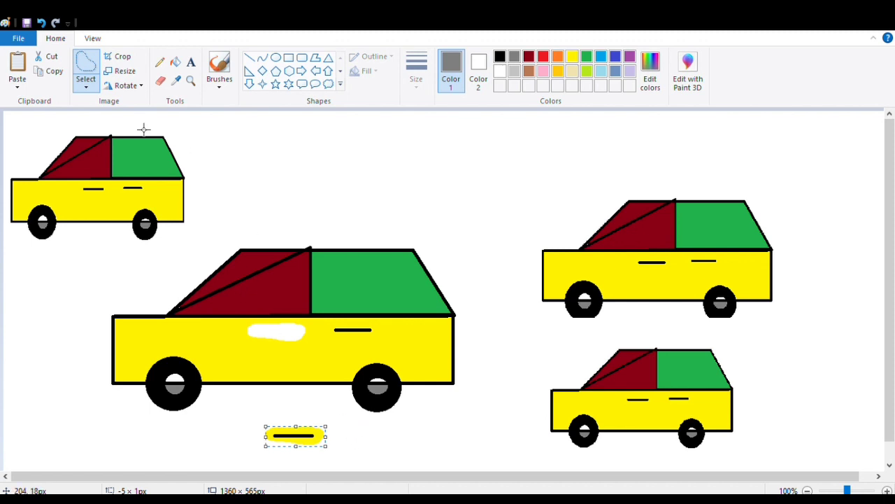
key(ctrl+z)
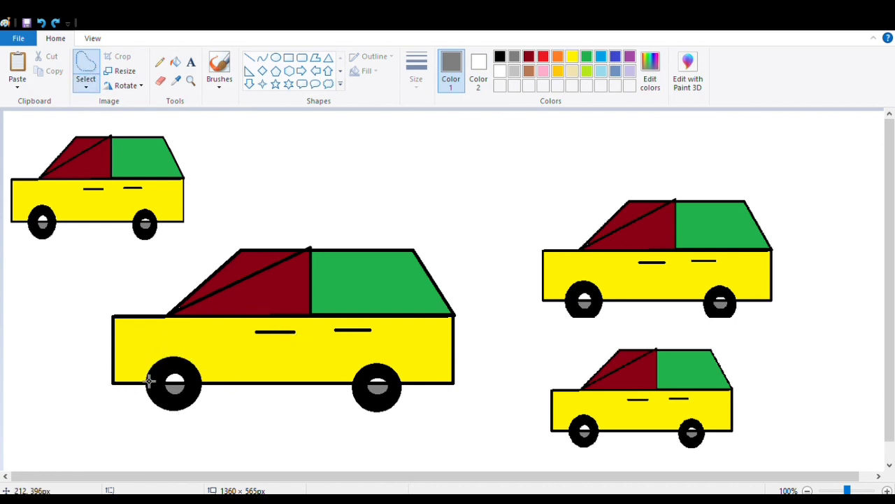
Try cutting out the large car's front wheel with a free-form selection, and undo the cut
mouse_move(164, 349)
mouse_down()
mouse_move(149, 359)
mouse_move(140, 392)
mouse_move(160, 422)
mouse_move(192, 431)
mouse_move(215, 404)
mouse_move(213, 367)
mouse_move(187, 351)
mouse_move(160, 358)
mouse_up()
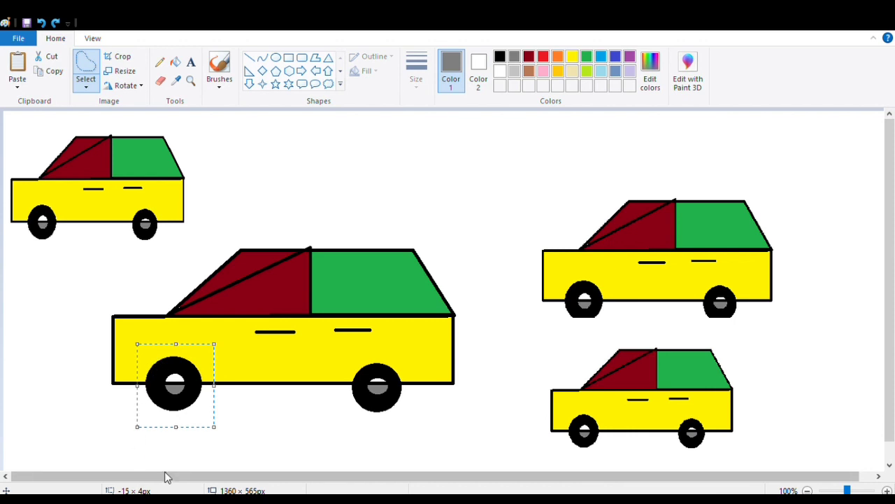
click(48, 56)
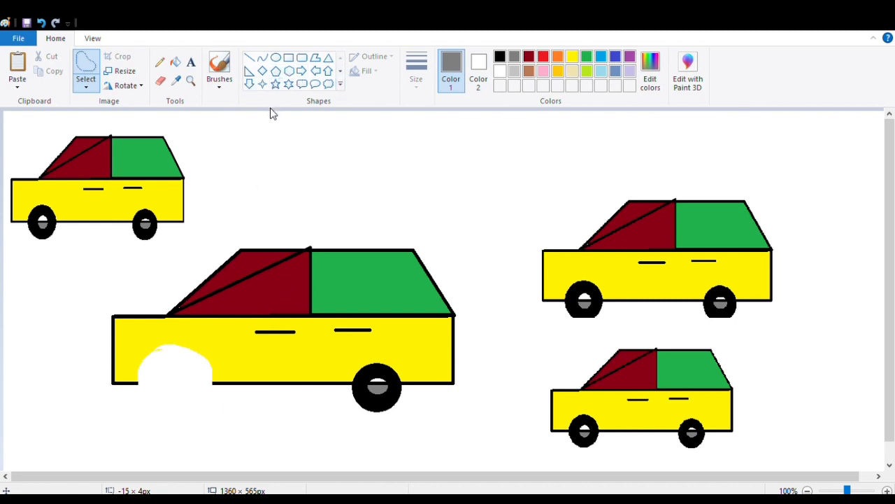
key(ctrl+z)
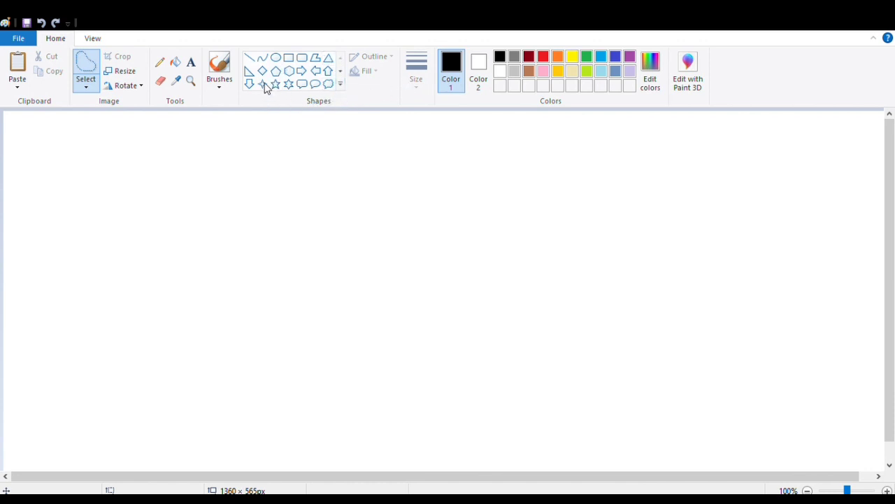
Draw a rounded rectangular callout about 375 × 278 px mid-canvas and a cloud callout about 145 × 199 px to its left
click(302, 84)
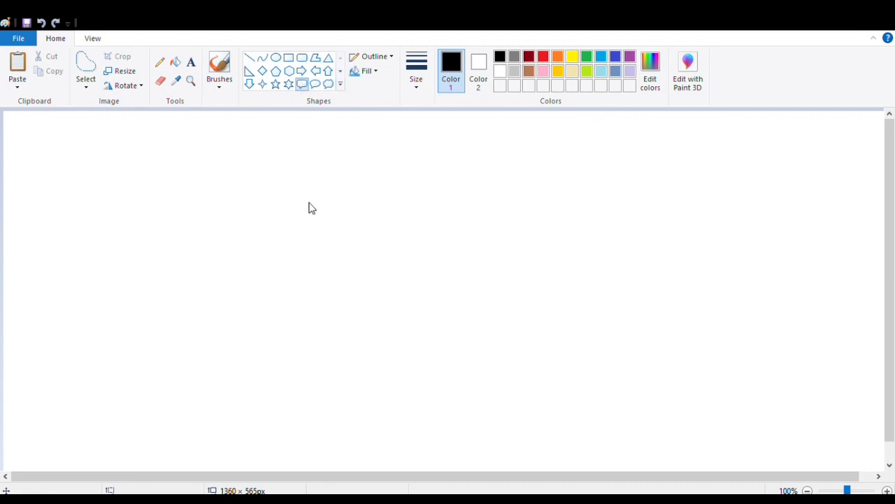
drag(295, 190, 541, 375)
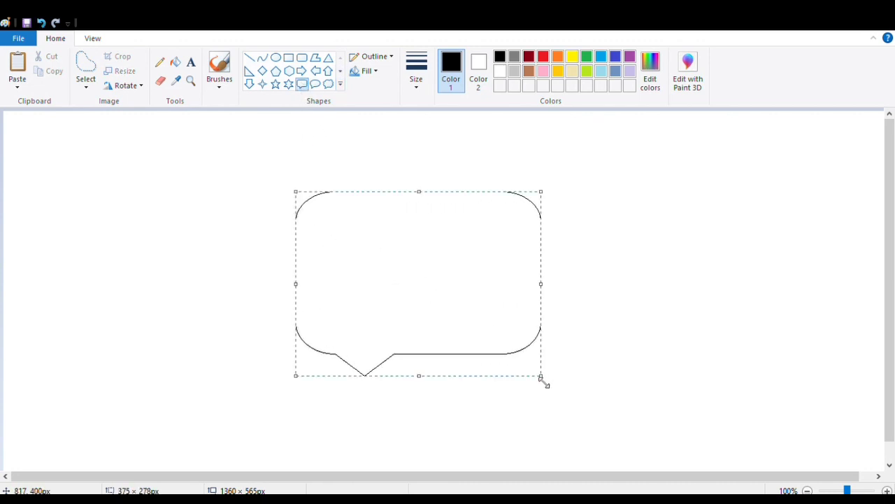
click(328, 84)
drag(130, 184, 224, 316)
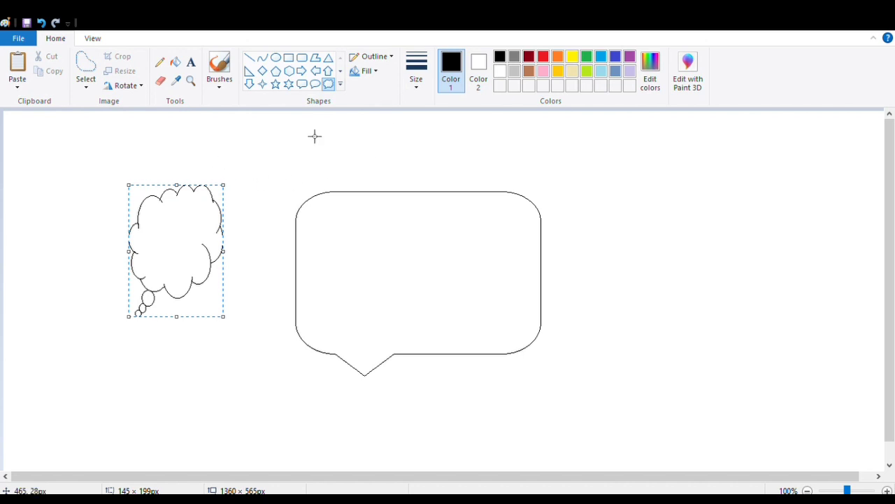
Try several line thicknesses on the cloud callout's outline, ending with a thick one
click(415, 90)
click(443, 172)
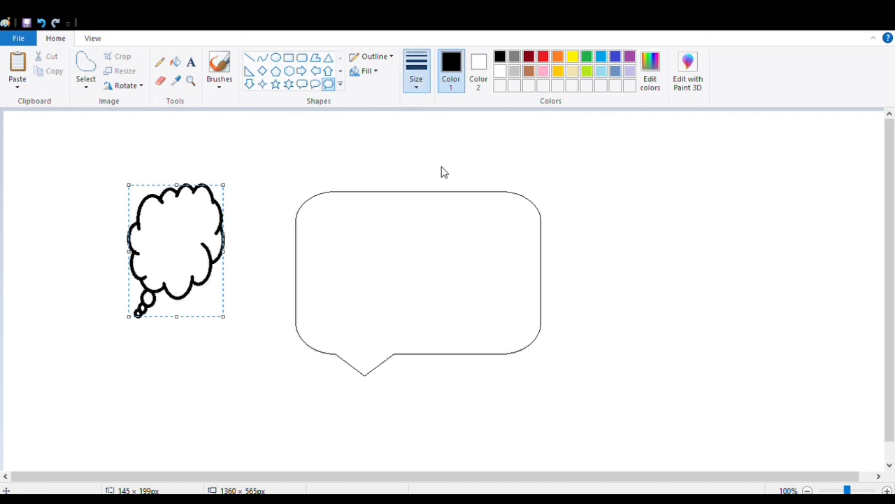
click(427, 98)
click(427, 128)
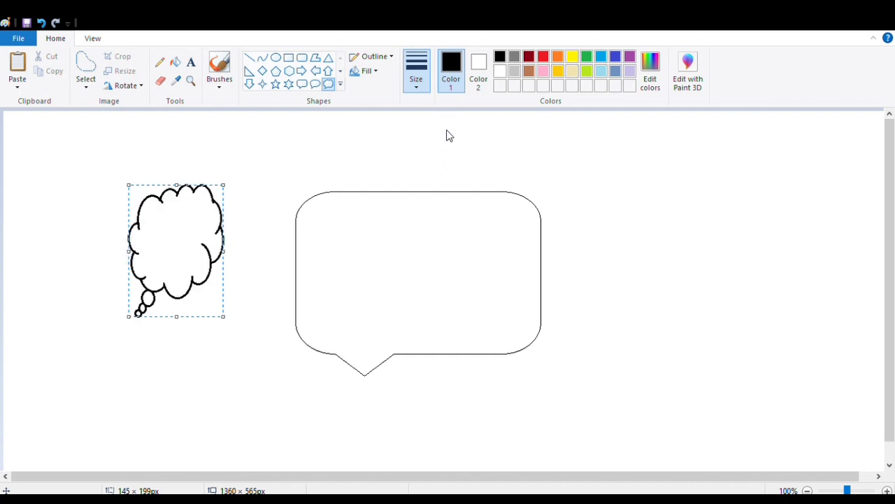
click(453, 162)
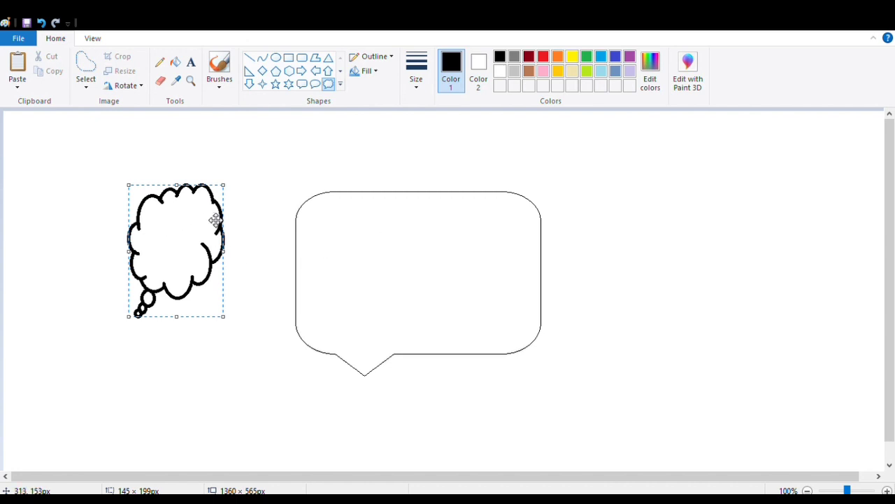
Fill the cloud callout with dark red and the rounded rectangular callout with gold
click(175, 62)
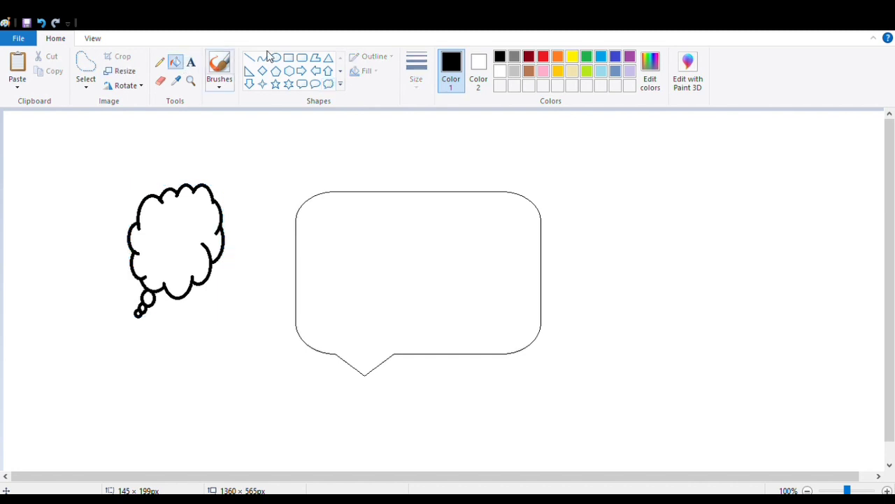
click(529, 59)
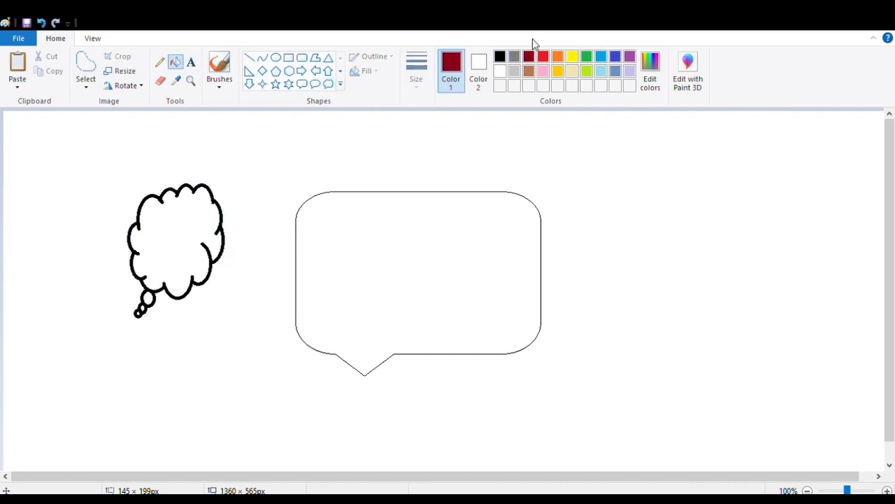
click(184, 253)
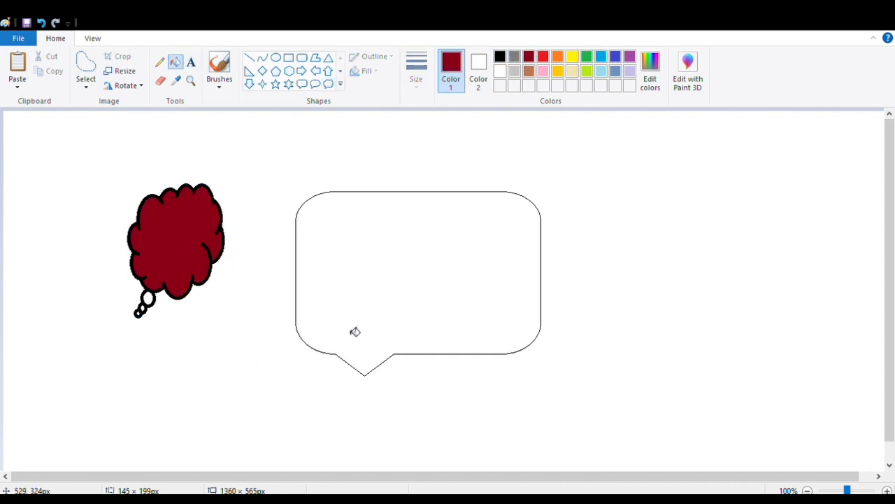
click(557, 71)
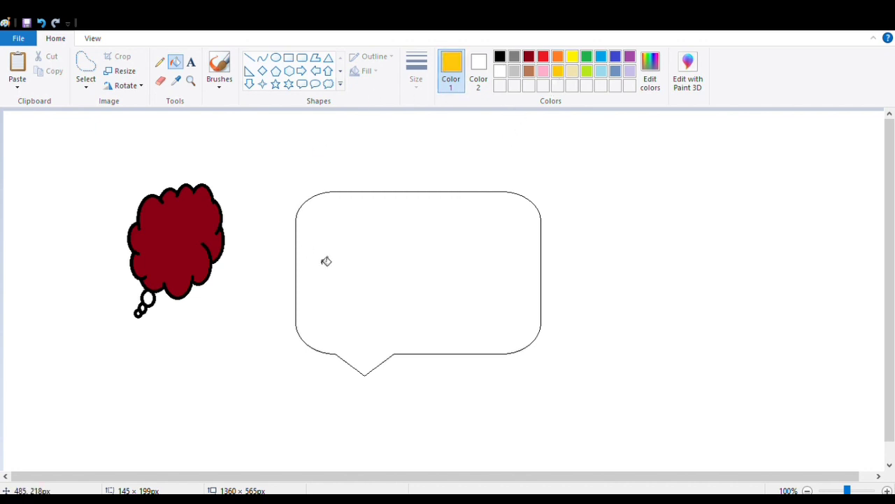
click(420, 275)
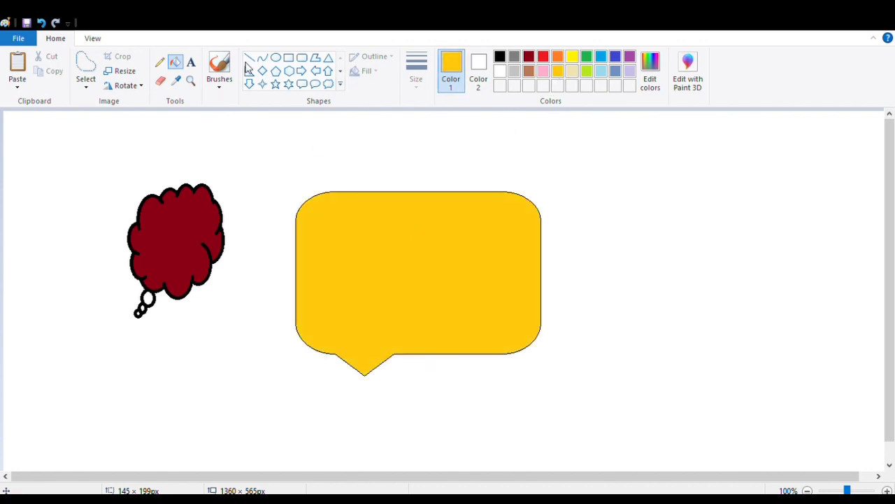
Draw a right arrow about 259 × 181 px beside the rounded callout, with a green outline and green fill
click(301, 70)
drag(614, 195, 784, 315)
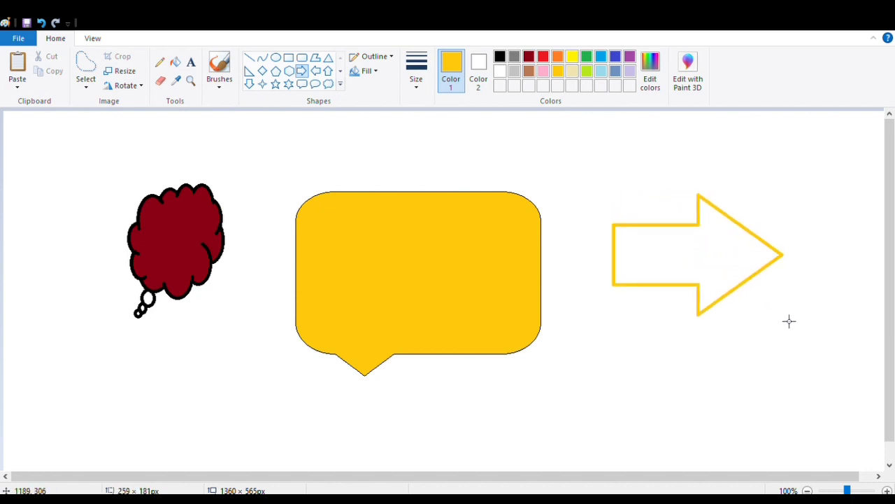
click(587, 56)
click(175, 61)
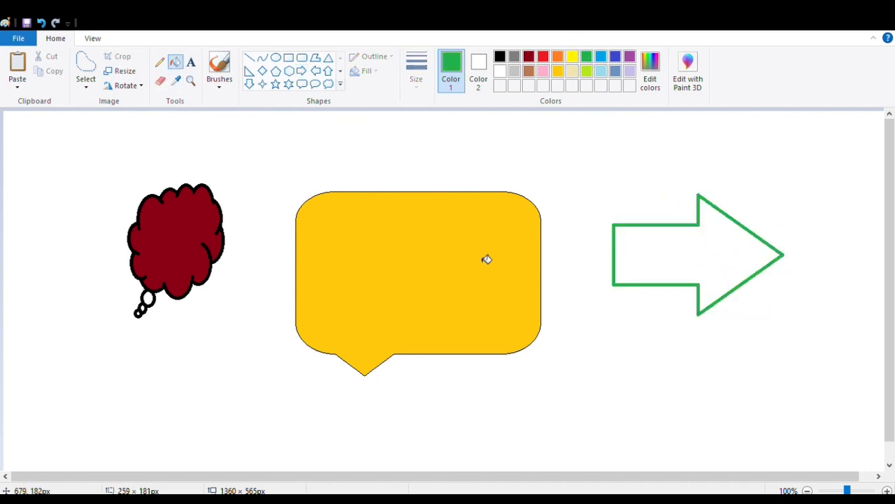
click(680, 272)
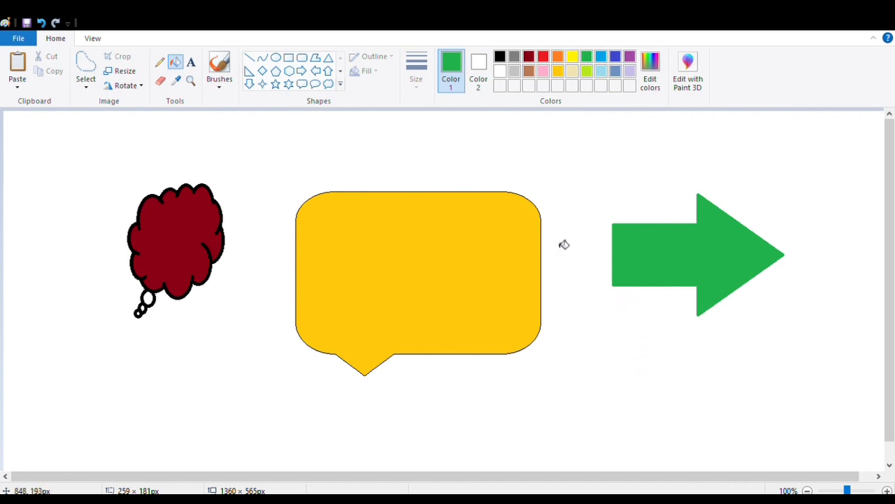
Undo the callouts, the arrow and their fills until the canvas is blank
key(ctrl+z)
key(ctrl+z)
key(ctrl+z)
key(ctrl+z)
key(ctrl+z)
key(ctrl+z)
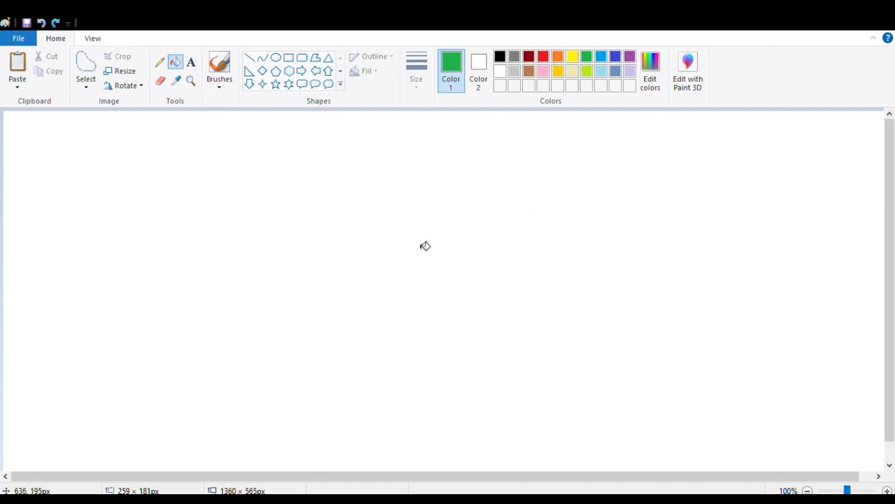
Start a car body with the Polygon tool as a horizontal line about 550 px long, coloured black
click(341, 71)
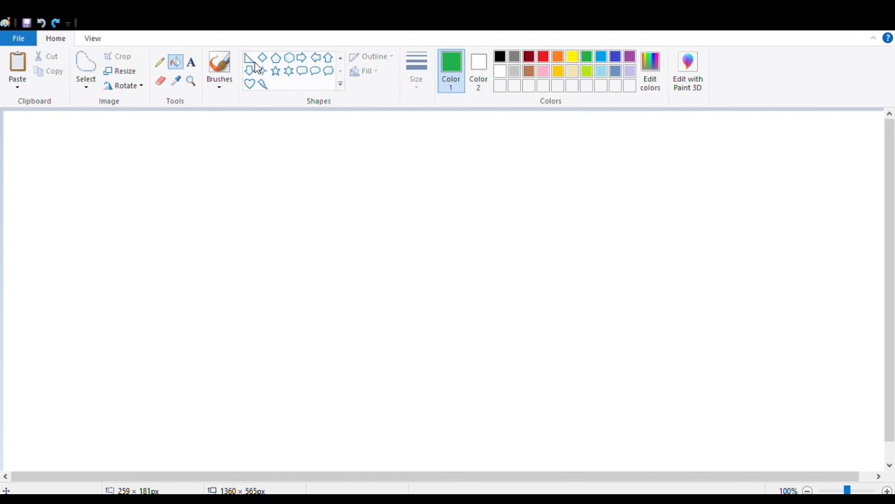
scroll(314, 60, up, 1)
click(315, 59)
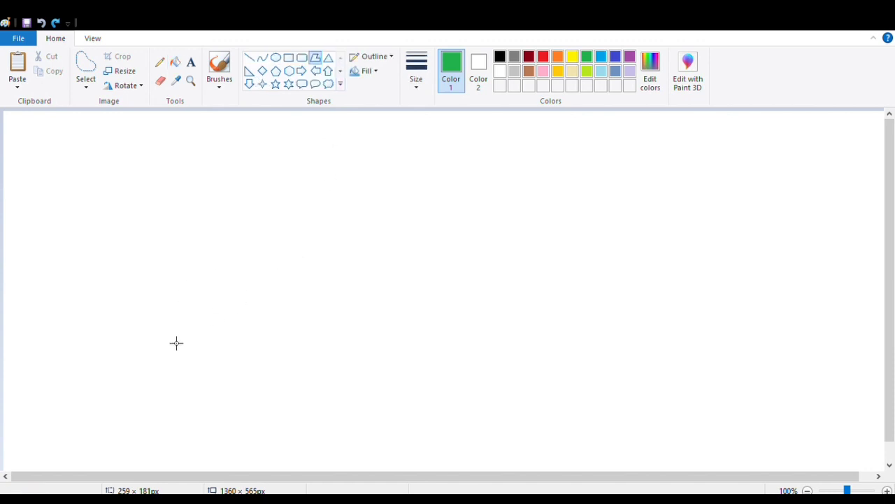
drag(152, 322, 515, 330)
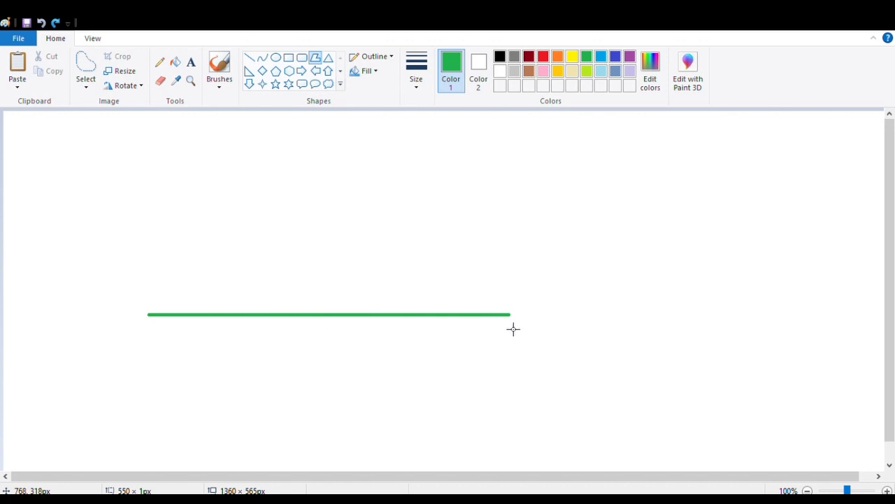
click(500, 56)
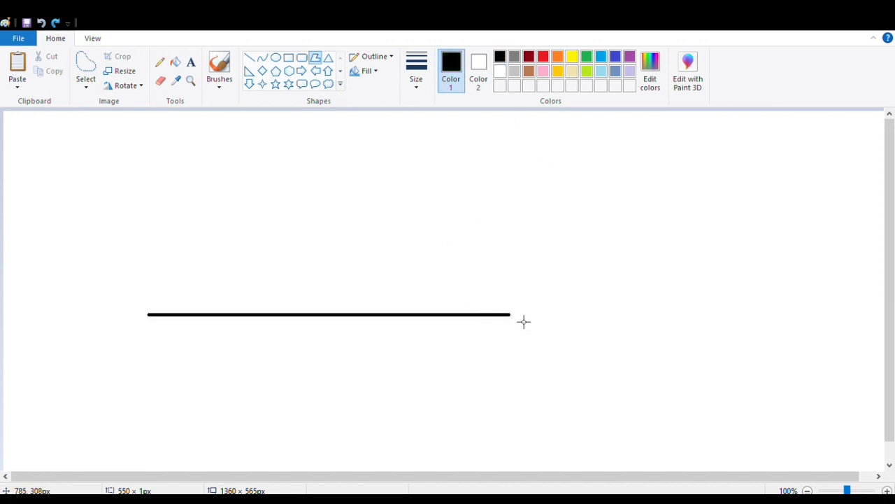
Complete the car body as a rectangle about 549 × 64 px and add a cabin with a slanted windscreen on top
click(163, 339)
click(316, 59)
mouse_move(150, 315)
mouse_down()
mouse_move(156, 363)
mouse_move(525, 400)
mouse_move(513, 401)
mouse_up()
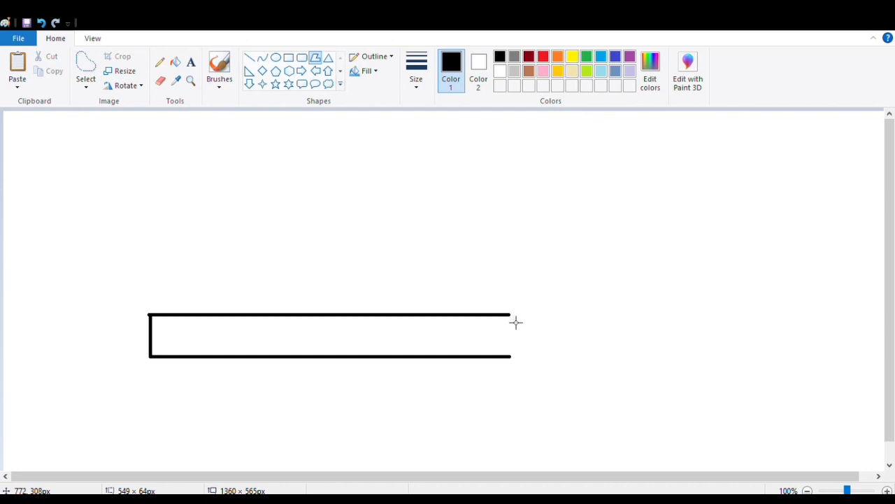
mouse_move(517, 322)
mouse_down()
mouse_move(519, 343)
mouse_move(517, 320)
mouse_up()
drag(216, 314, 506, 326)
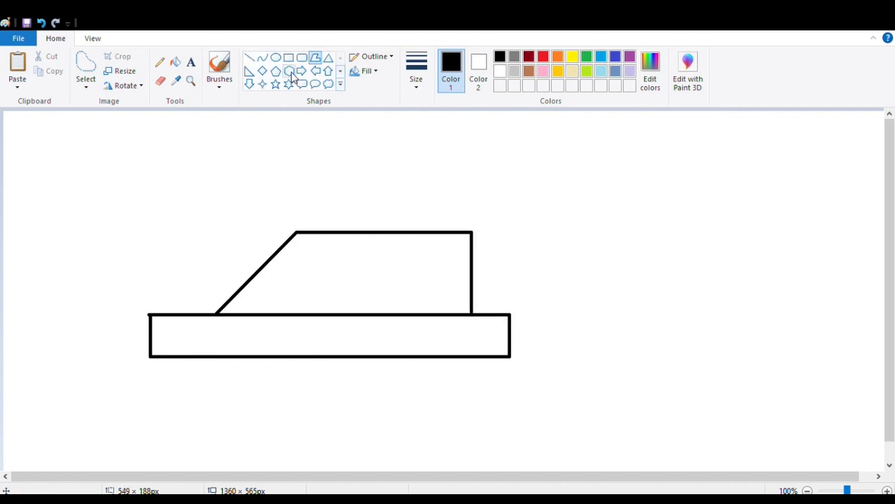
Draw two oval wheels on the body's lower edge, about 86 × 71 px at the front and 81 × 71 px at the rear
click(275, 58)
drag(196, 339, 254, 387)
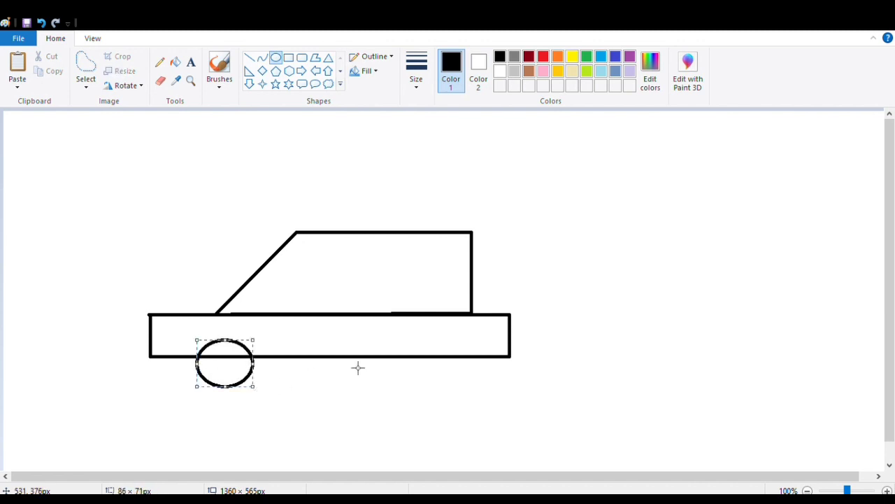
click(275, 57)
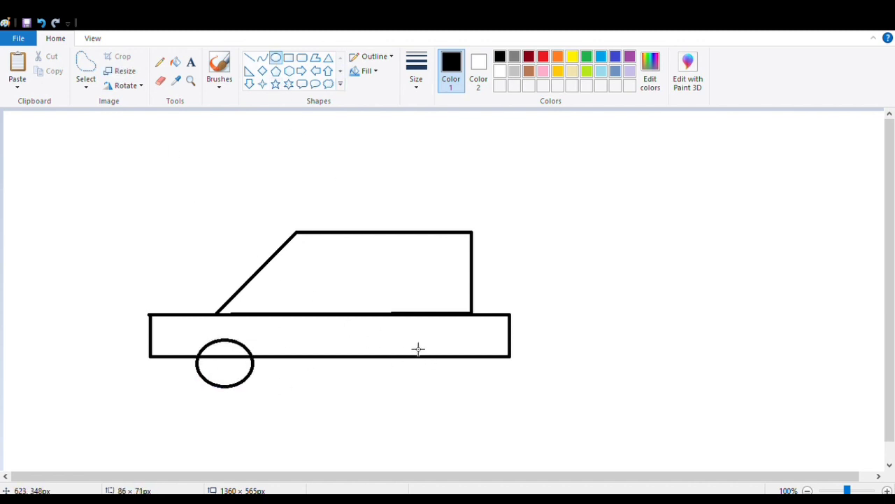
drag(408, 339, 462, 386)
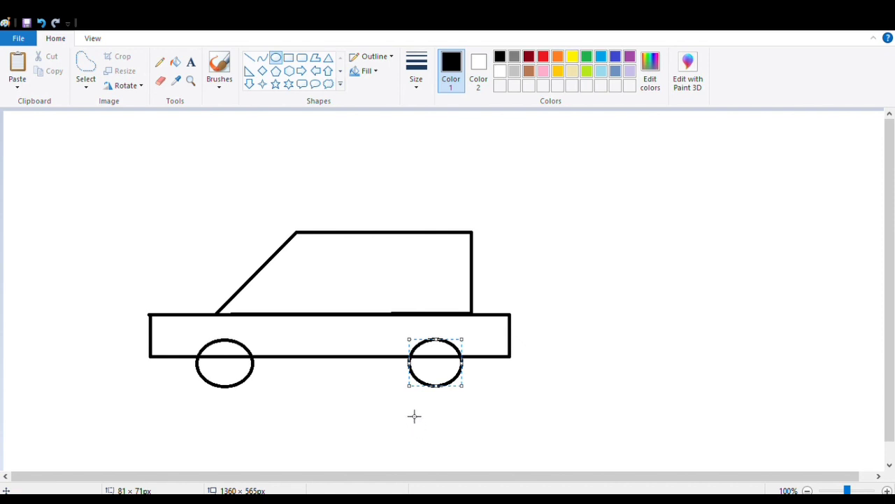
Fill the car's cabin with dark red and its body with turquoise
click(177, 64)
click(529, 57)
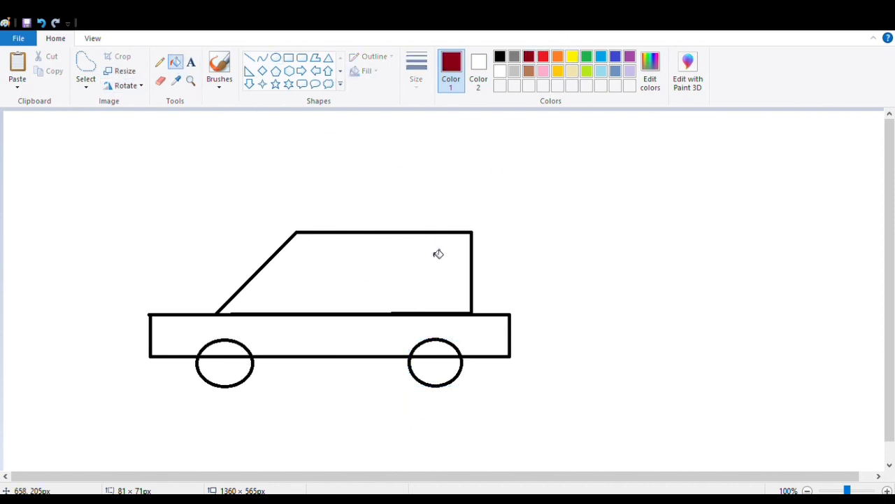
click(432, 263)
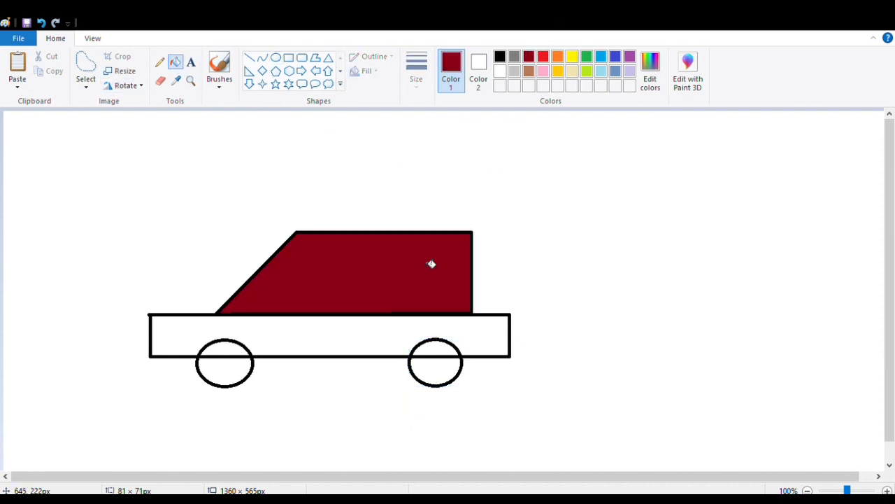
click(601, 57)
click(305, 324)
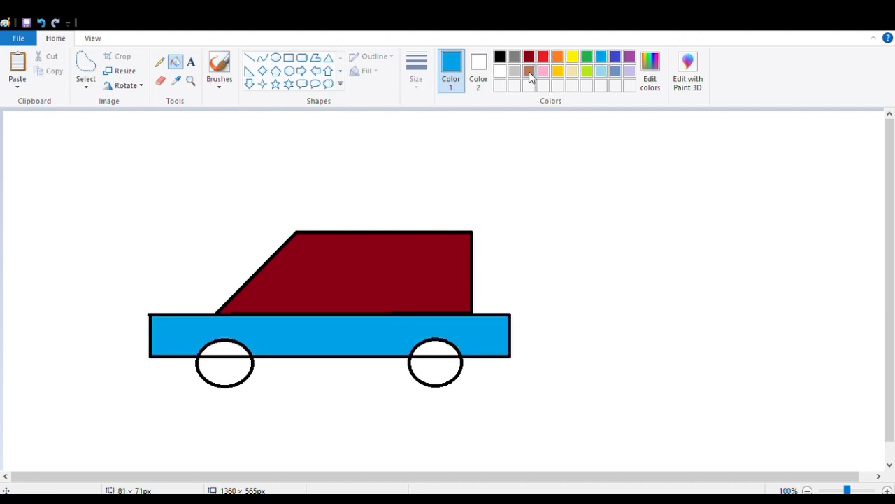
Fill both of the car's wheels with black
click(500, 57)
click(232, 376)
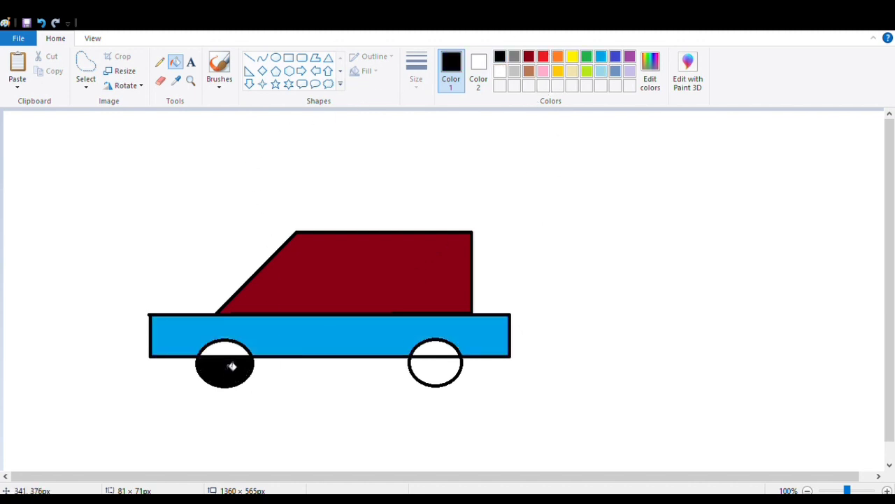
click(450, 371)
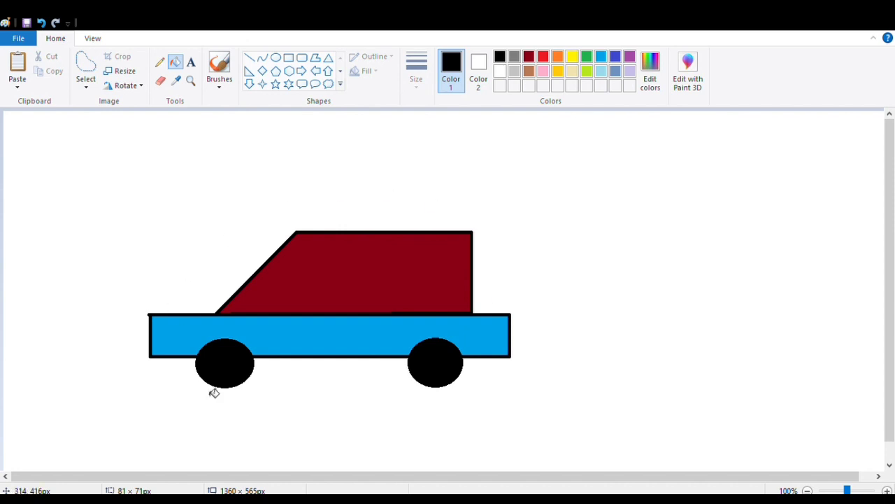
Select the whole car with a free-form outline drawn around it
click(83, 92)
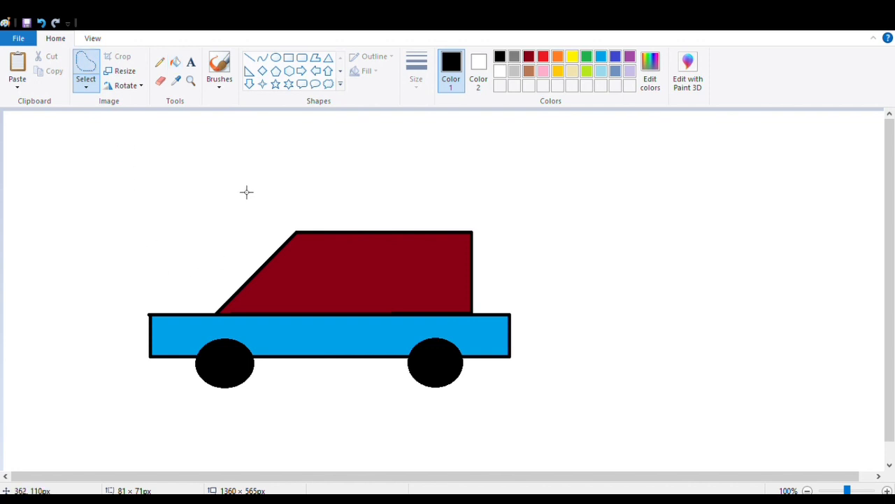
mouse_move(244, 189)
mouse_down()
mouse_move(132, 245)
mouse_move(104, 393)
mouse_move(219, 465)
mouse_move(434, 447)
mouse_move(543, 403)
mouse_move(567, 272)
mouse_move(513, 202)
mouse_move(403, 186)
mouse_move(247, 196)
mouse_up()
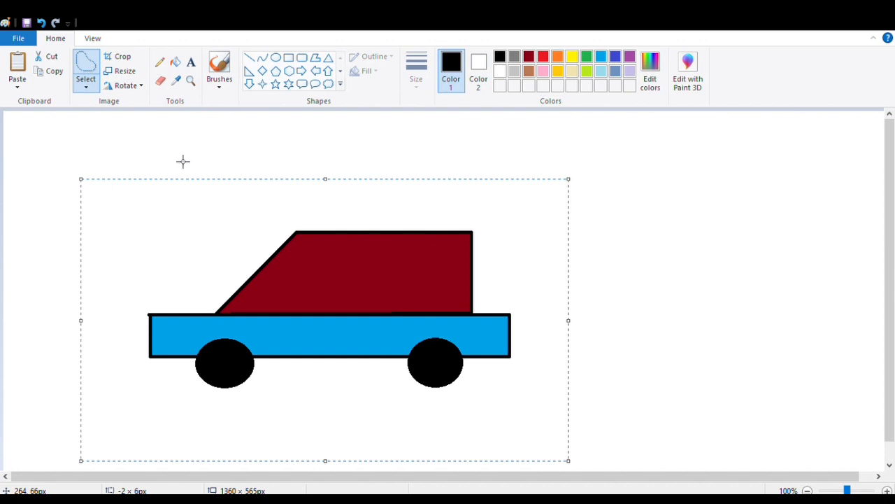
Rotate the selected car by 180°, by 90° to the left and by 90° to the right
click(141, 87)
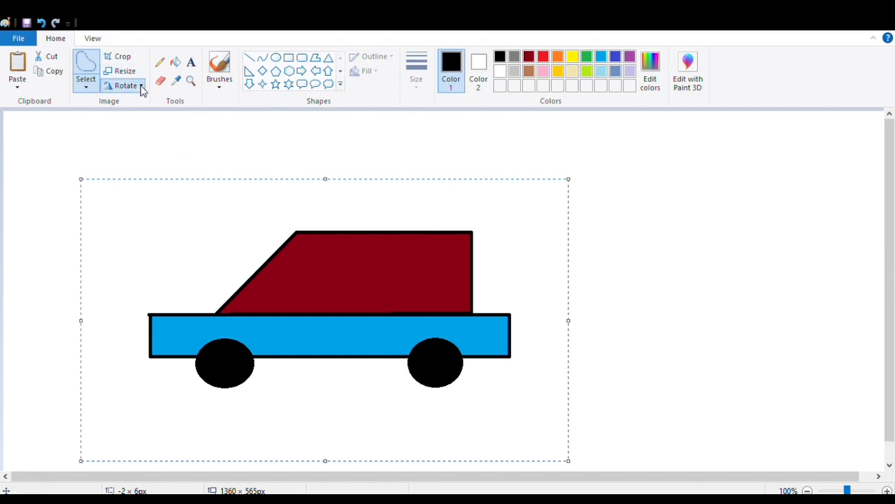
click(167, 137)
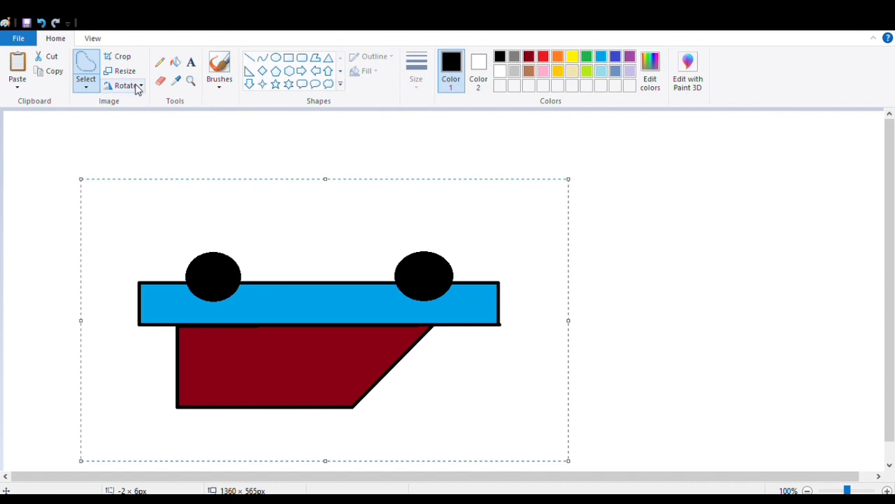
click(148, 121)
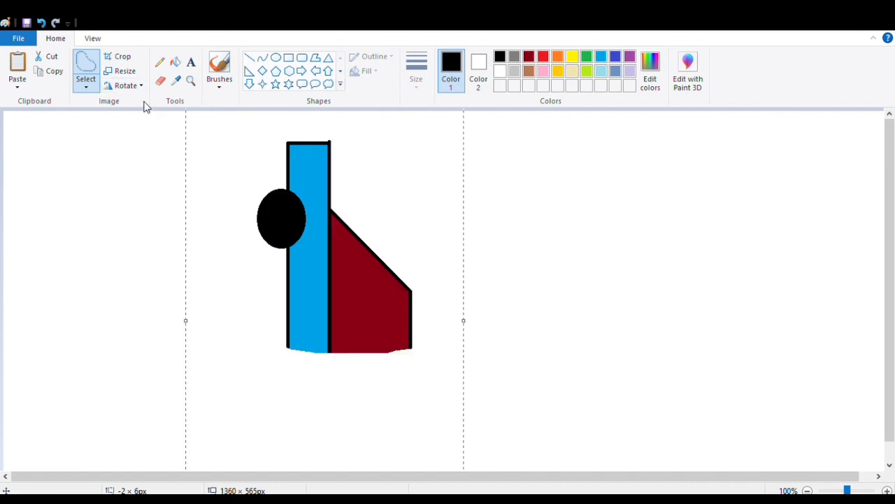
click(154, 110)
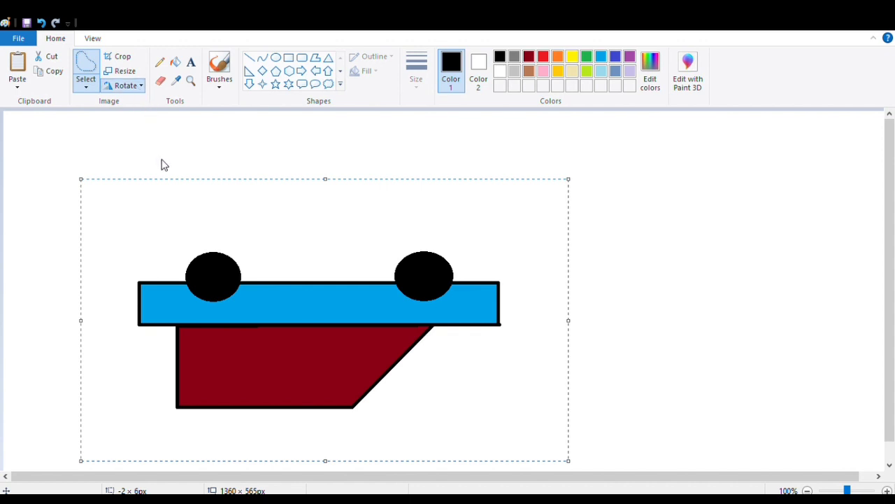
Flip the upside-down car horizontally and vertically so it stands upright facing left
click(161, 161)
click(128, 87)
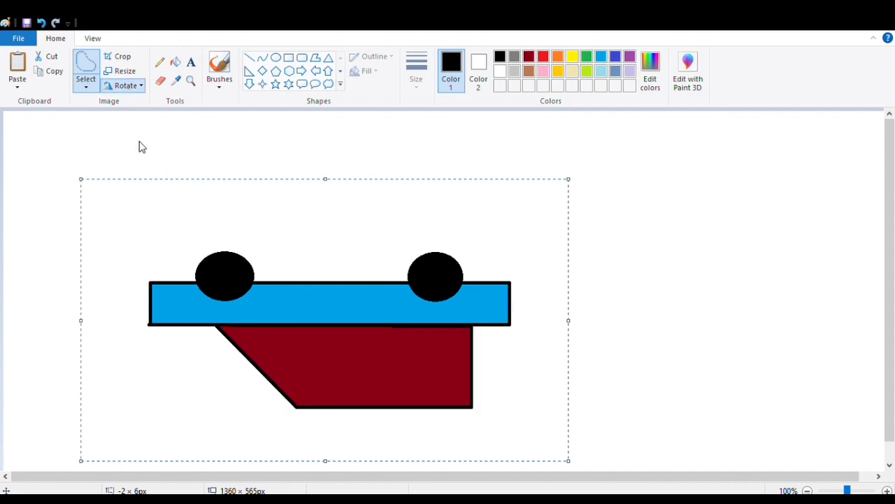
click(140, 152)
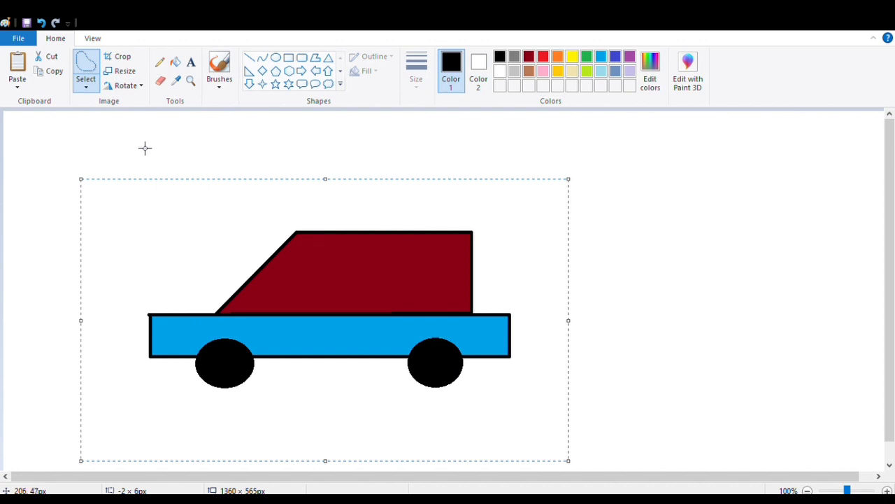
Flip the selected car horizontally so it faces right
click(123, 91)
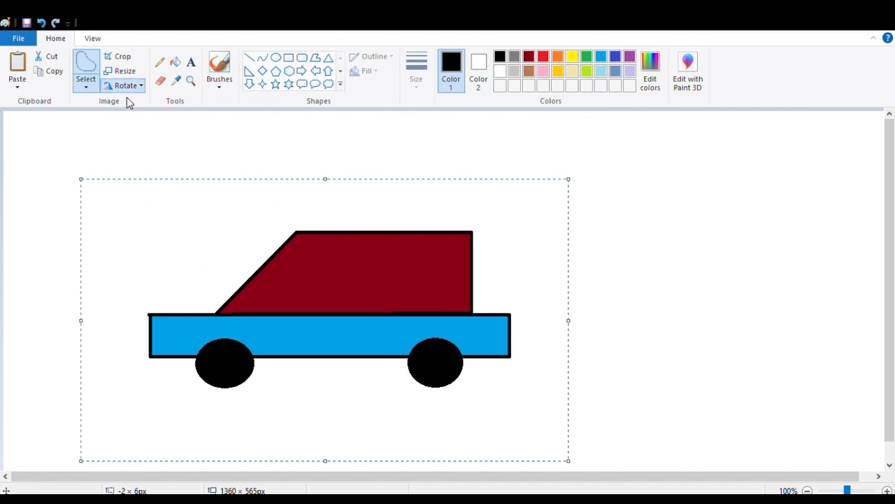
click(159, 168)
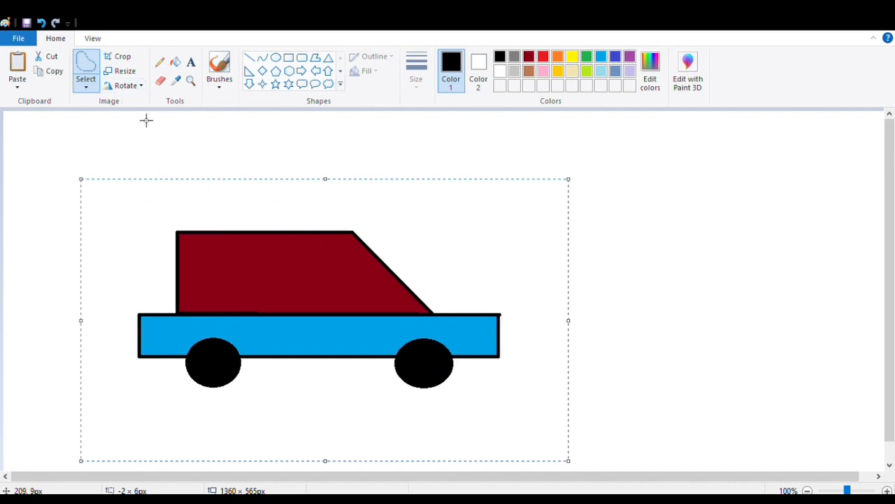
Flip the right-facing car vertically and horizontally
click(130, 86)
click(146, 155)
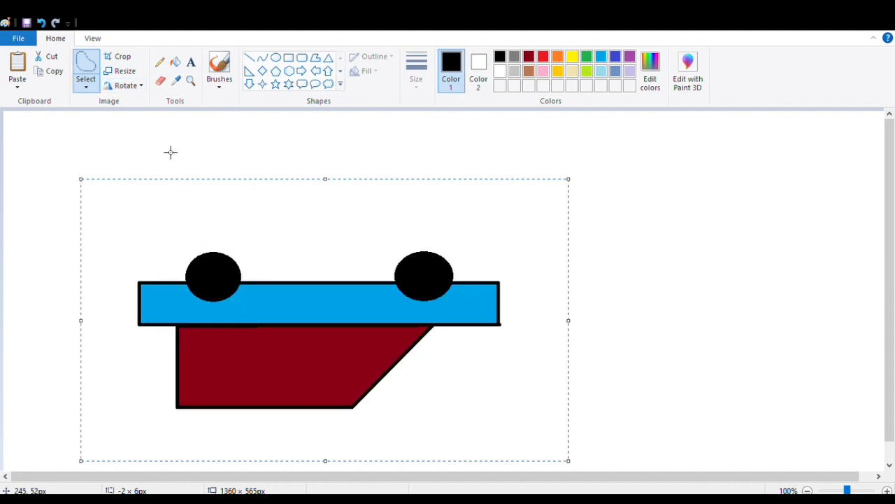
click(159, 165)
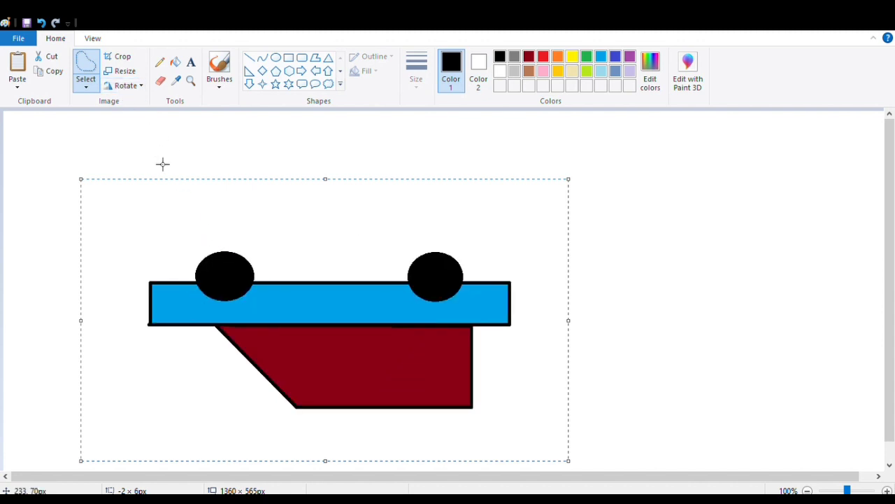
Rotate the upside-down car 90° to the right and flip it horizontally
click(130, 87)
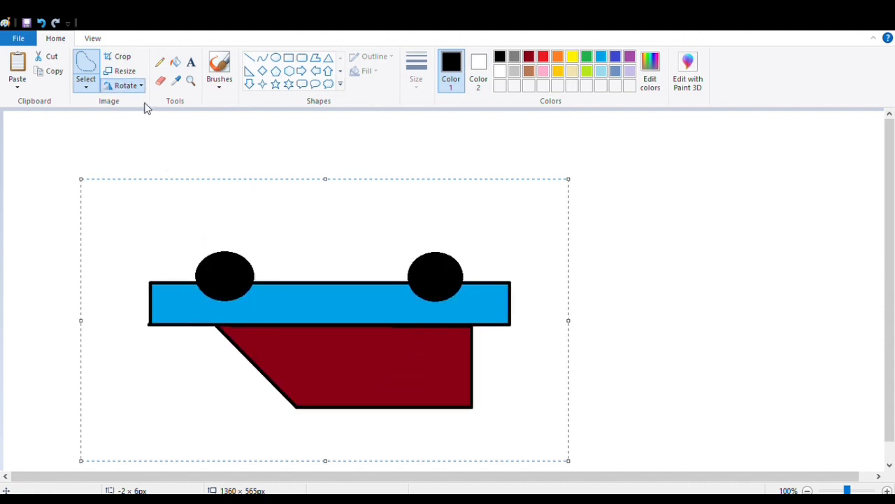
click(145, 107)
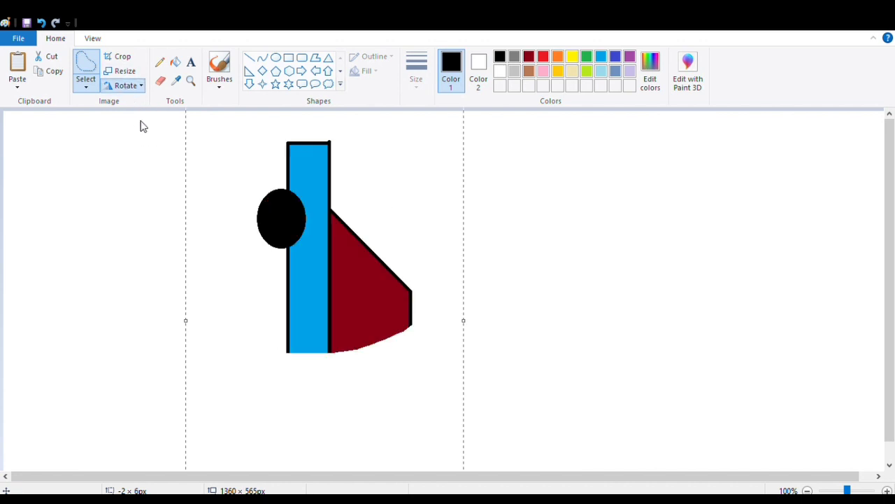
click(159, 159)
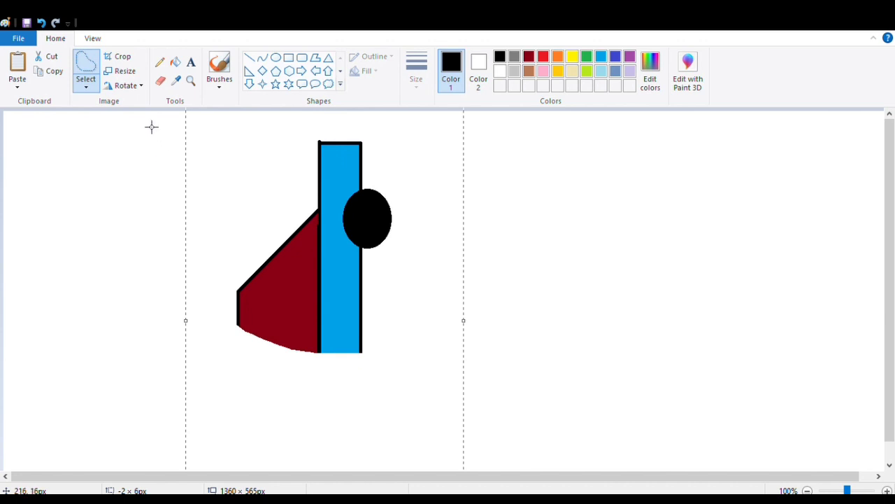
Rotate the car by 180° and 90° to the left so it stands upright facing right, and deselect it
click(129, 89)
click(147, 133)
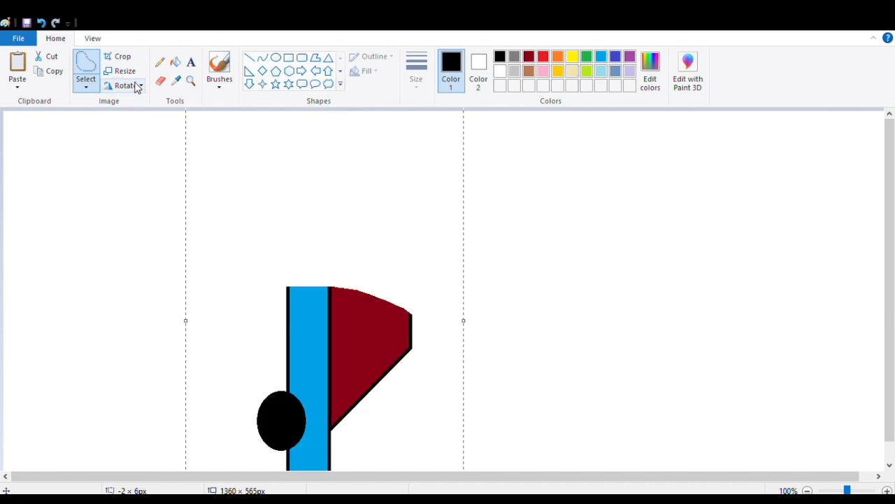
click(137, 85)
click(153, 125)
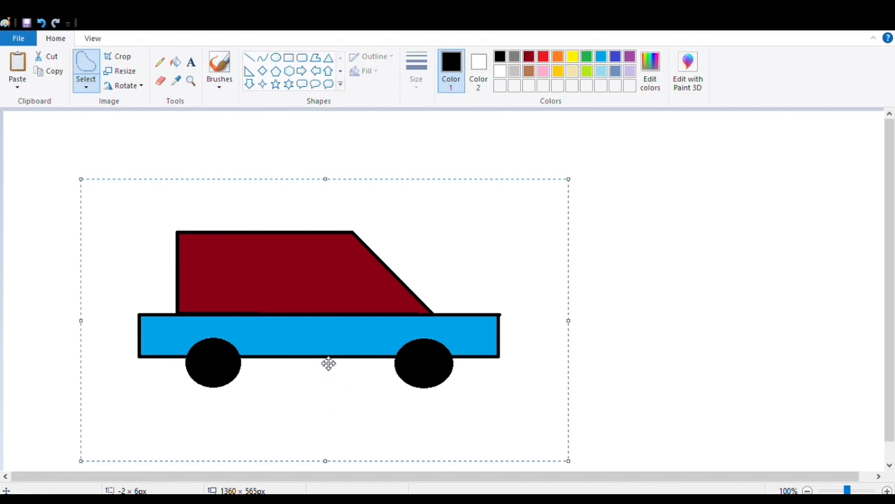
click(636, 330)
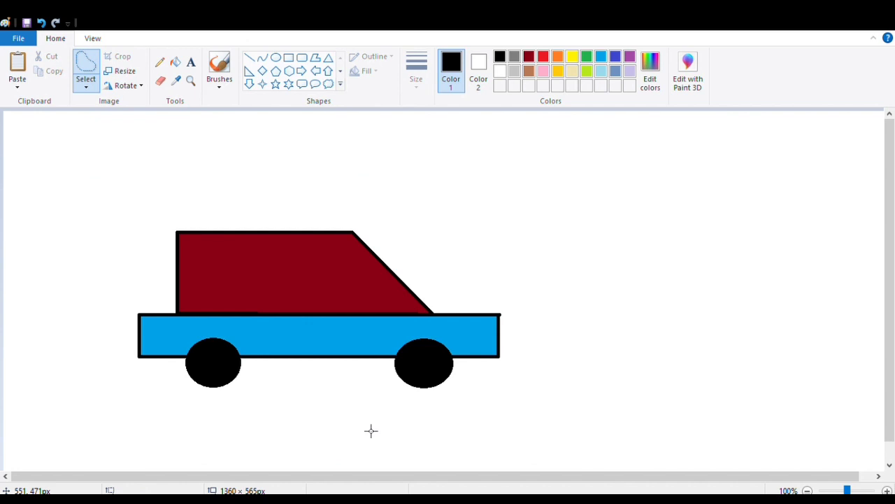
Draw a face outline in front of the car as a black oval about 307 × 352 px
click(276, 57)
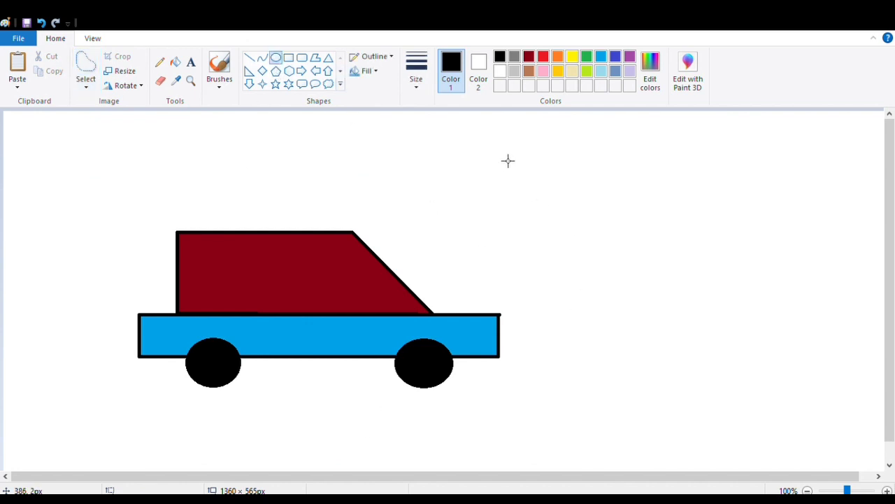
drag(596, 171, 833, 429)
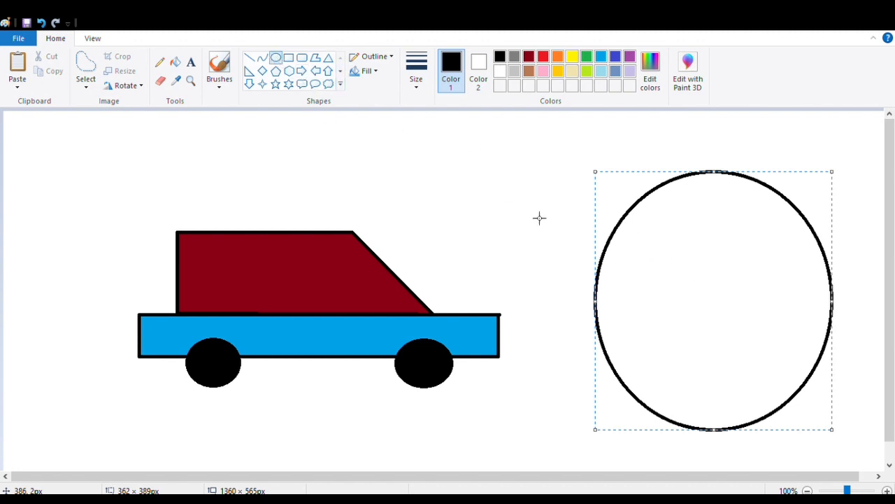
key(ctrl+z)
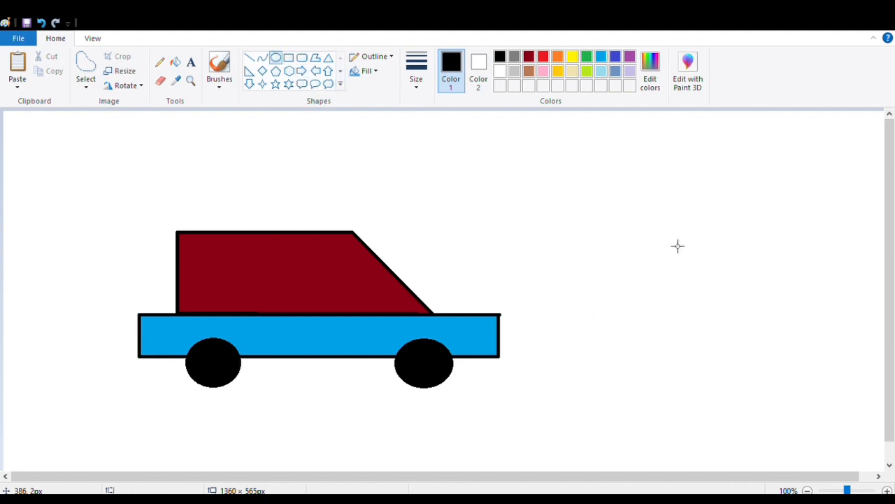
drag(640, 186, 841, 419)
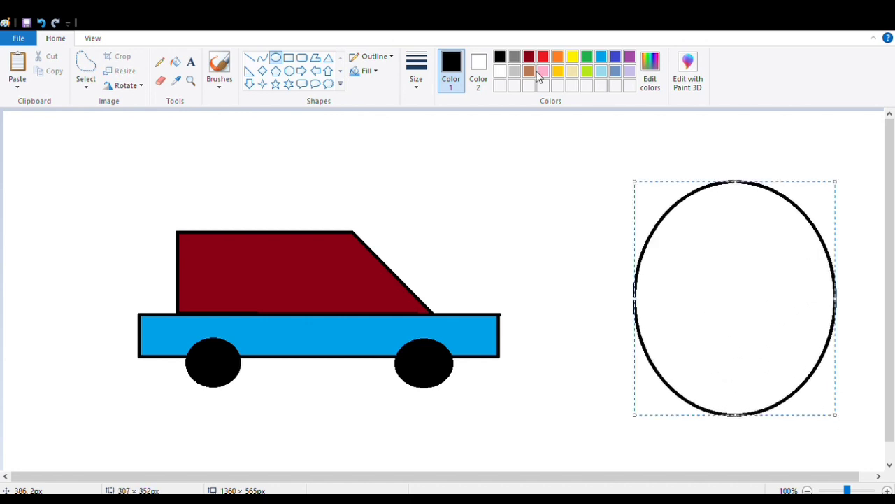
click(288, 57)
Draw two oval eyes inside the face, about 54 × 52 px on the left and 42 × 51 px on the right
click(276, 58)
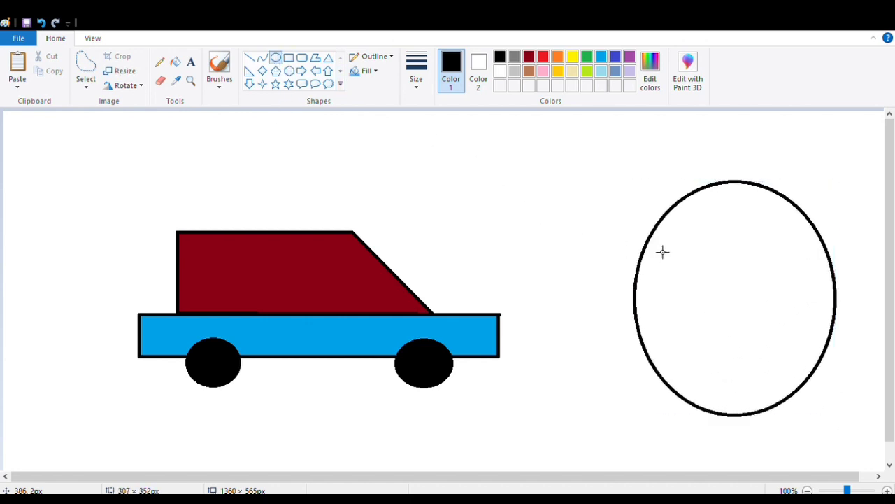
drag(673, 259, 712, 298)
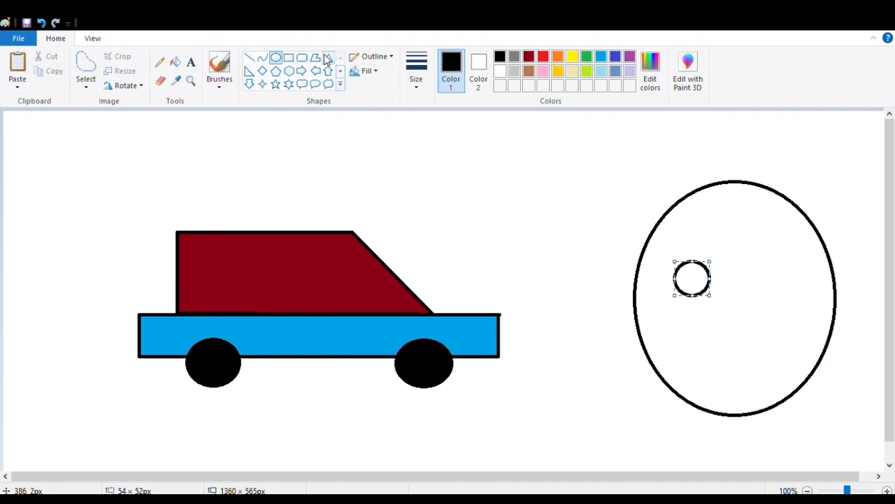
drag(753, 261, 788, 304)
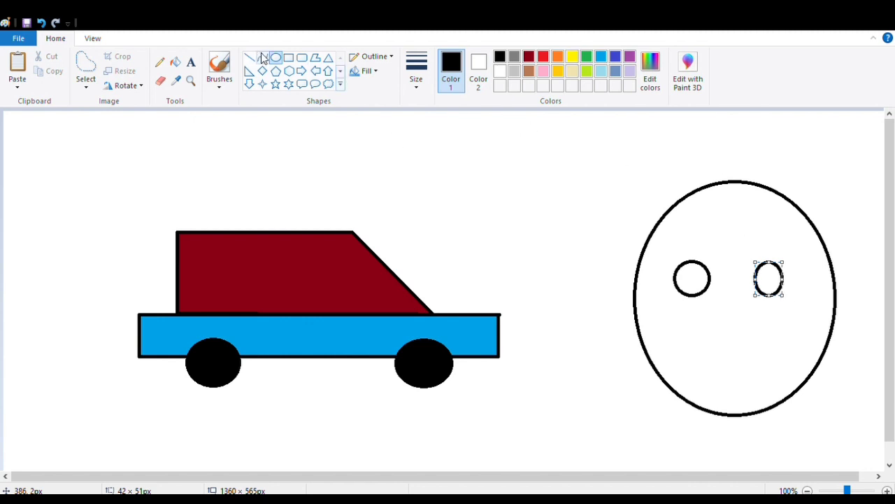
Sketch a freehand nose between the eyes and a smiling mouth below it with the Pencil
click(161, 62)
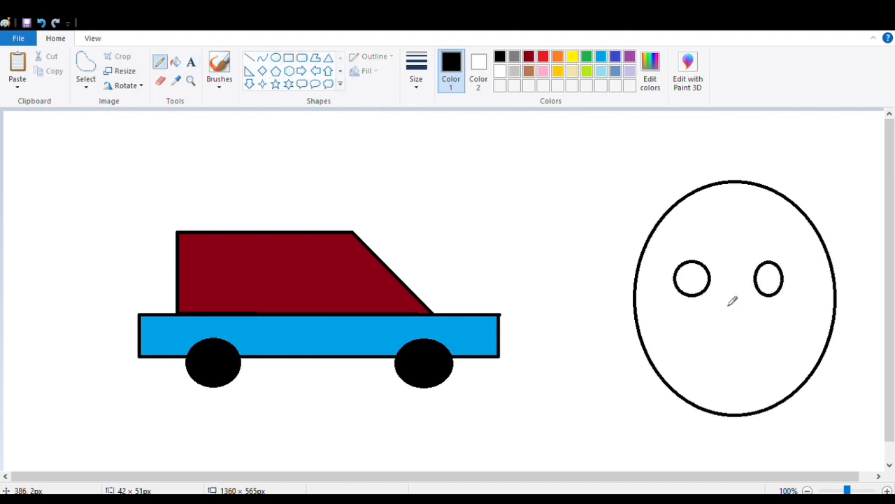
mouse_move(728, 295)
mouse_down()
mouse_move(720, 360)
mouse_move(751, 357)
mouse_up()
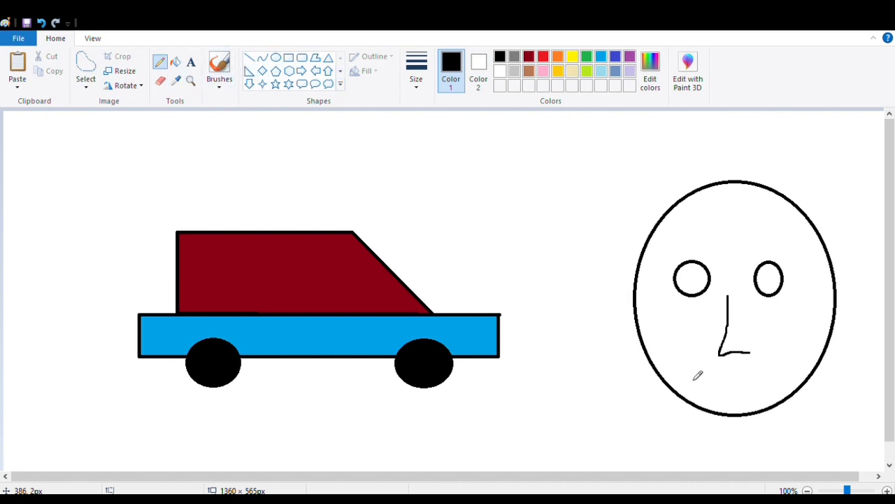
mouse_move(692, 371)
mouse_down()
mouse_move(731, 384)
mouse_move(766, 380)
mouse_move(775, 365)
mouse_up()
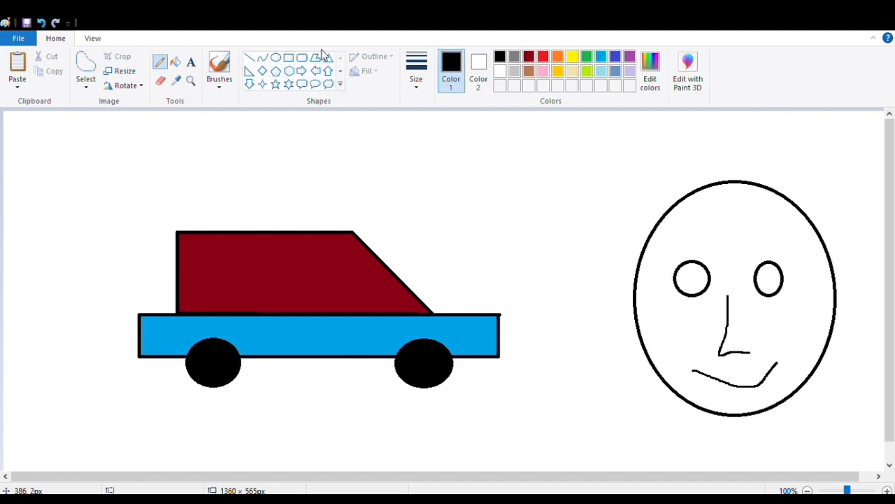
Fill both eyes of the face with indigo
click(175, 62)
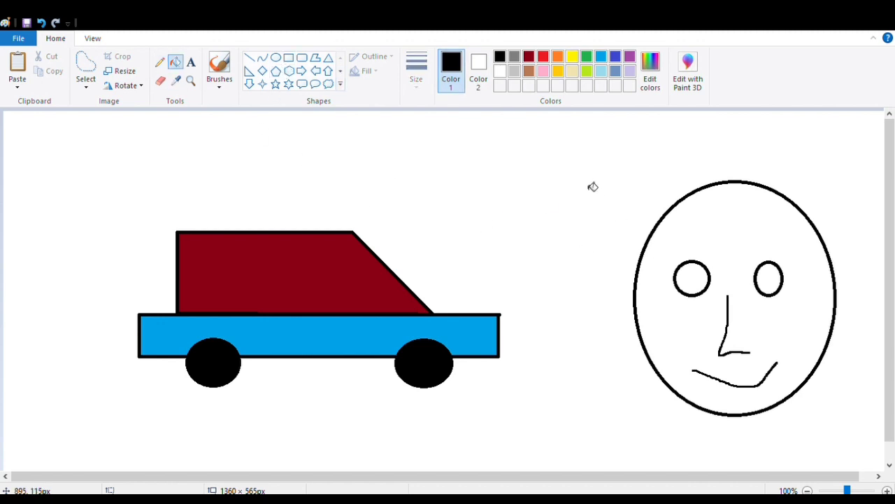
click(616, 57)
click(696, 281)
click(762, 281)
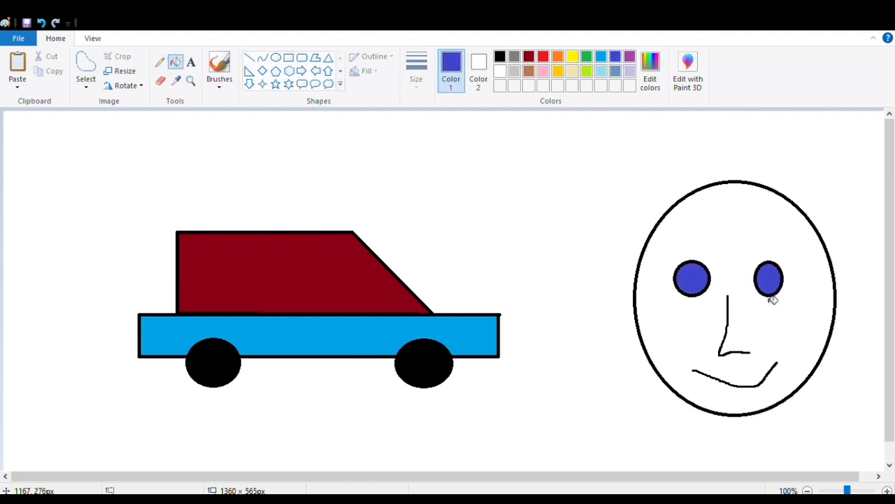
Fill the face with yellow around the eyes, nose and mouth
click(572, 56)
click(732, 221)
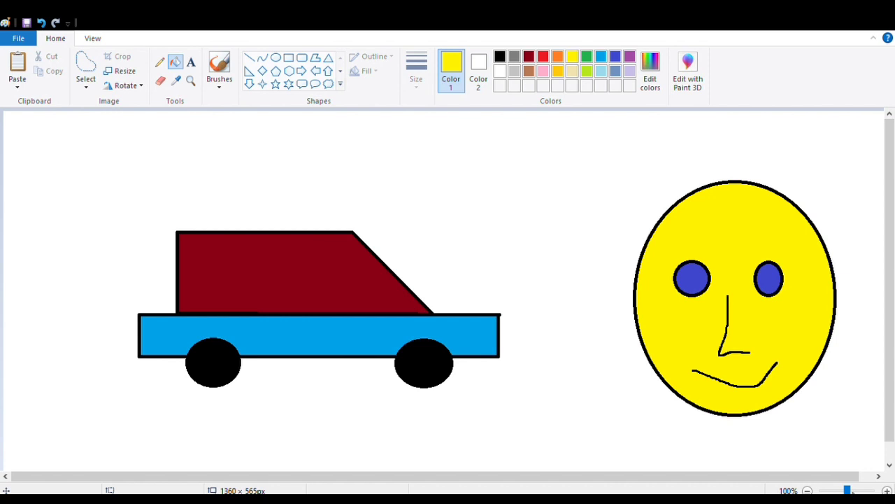
View the whole drawing at 400%, 50% and 100% zoom
click(888, 491)
click(888, 491)
click(887, 491)
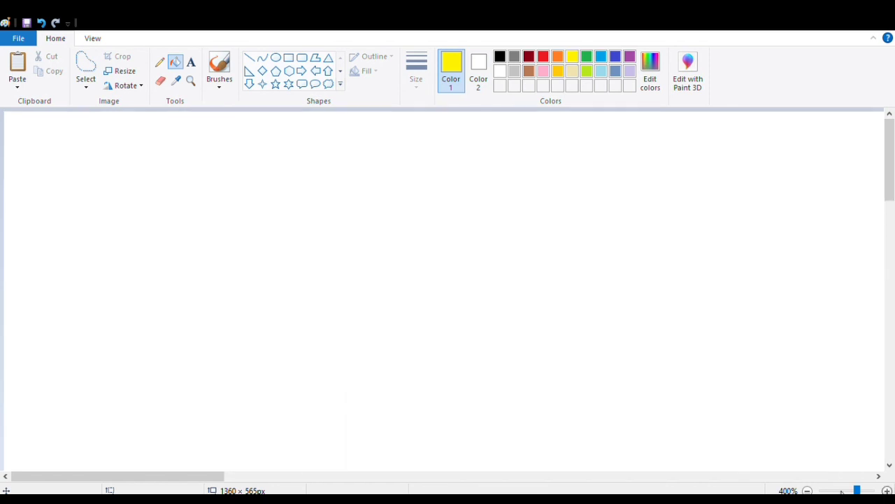
click(807, 491)
click(808, 491)
click(807, 491)
click(807, 491)
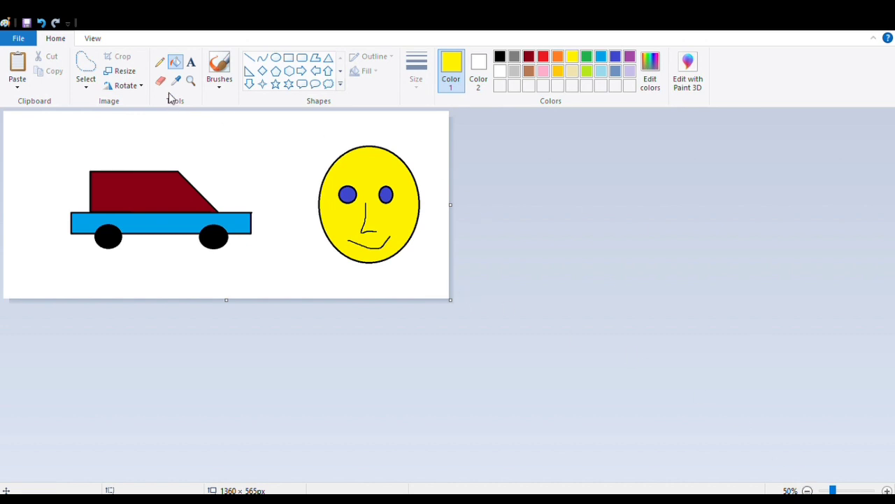
click(190, 80)
click(196, 84)
click(195, 84)
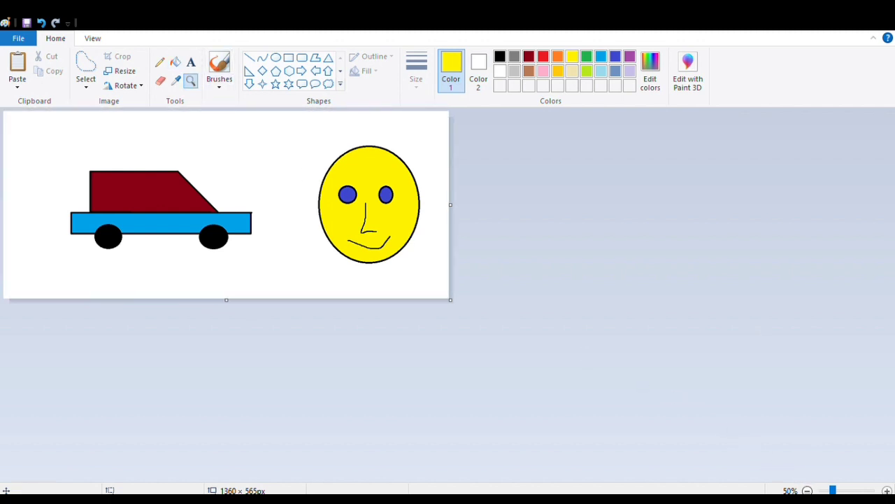
click(887, 489)
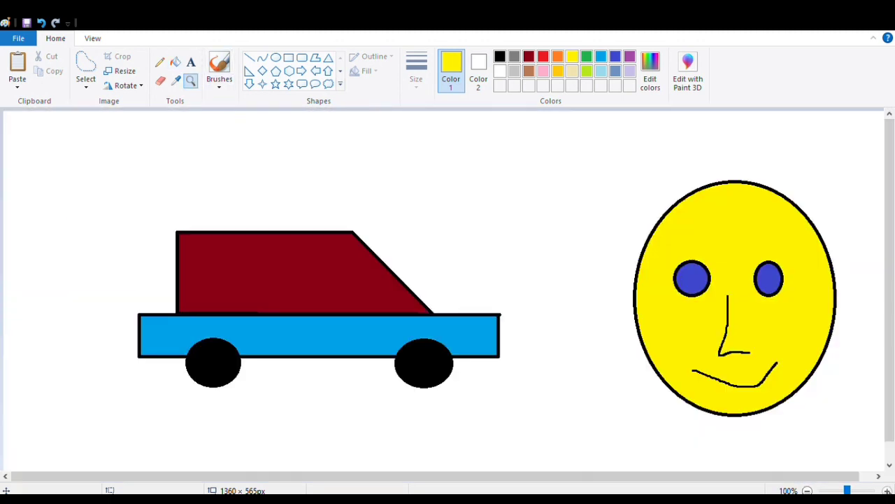
Examine the face and its outline with the Magnifier up to 600%, and return the view to 100%
click(190, 82)
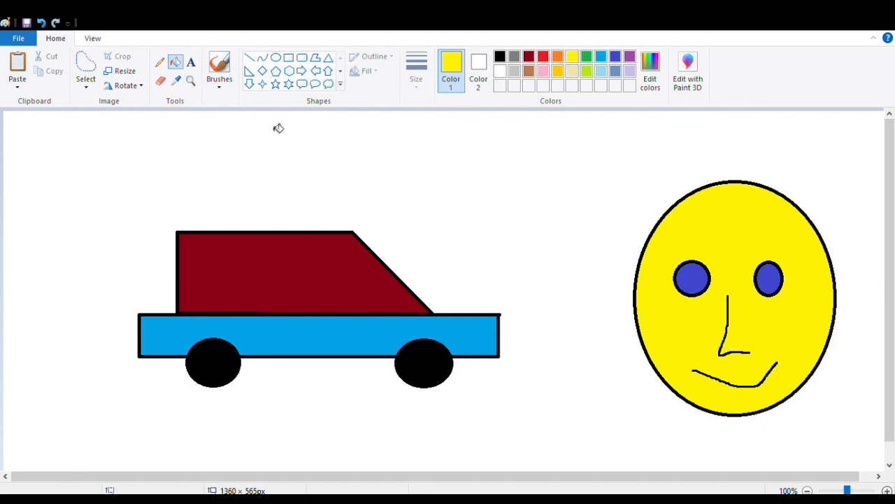
click(192, 84)
click(646, 320)
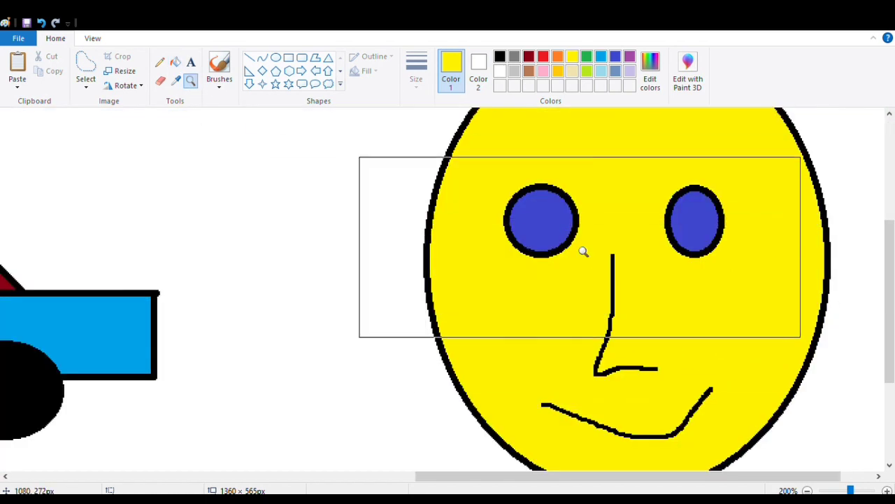
click(629, 286)
click(530, 284)
click(482, 286)
click(416, 300)
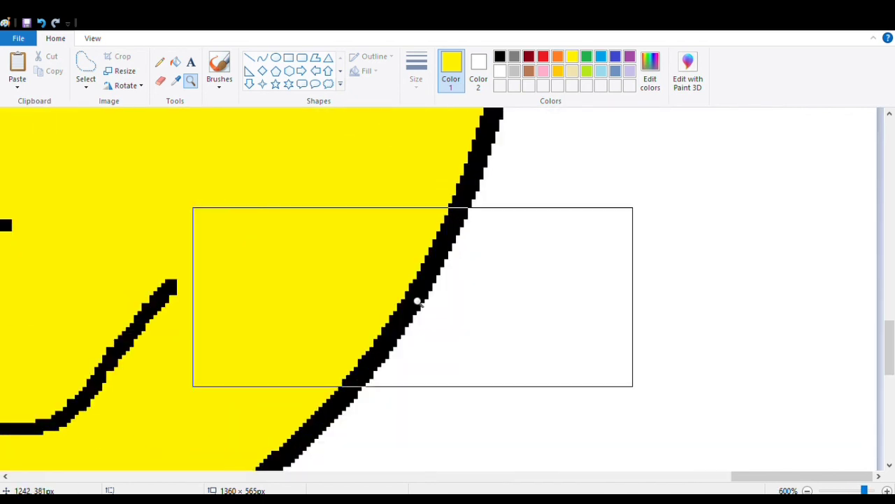
click(175, 62)
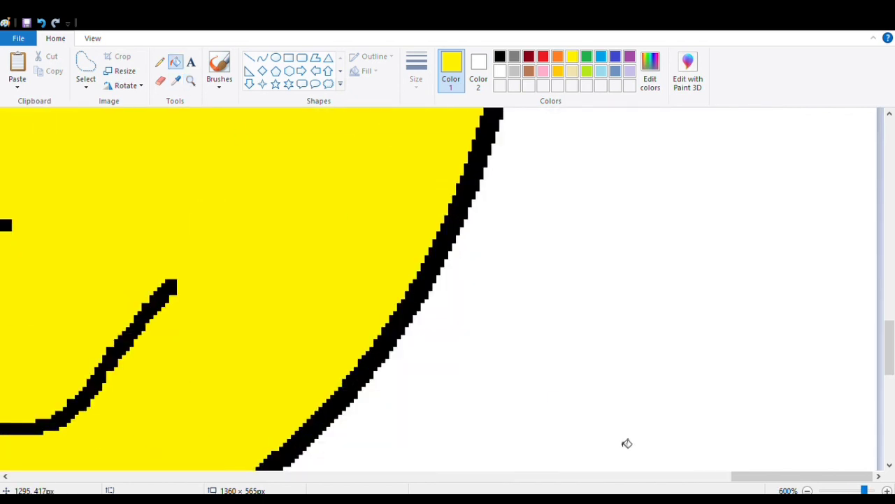
drag(865, 490, 847, 490)
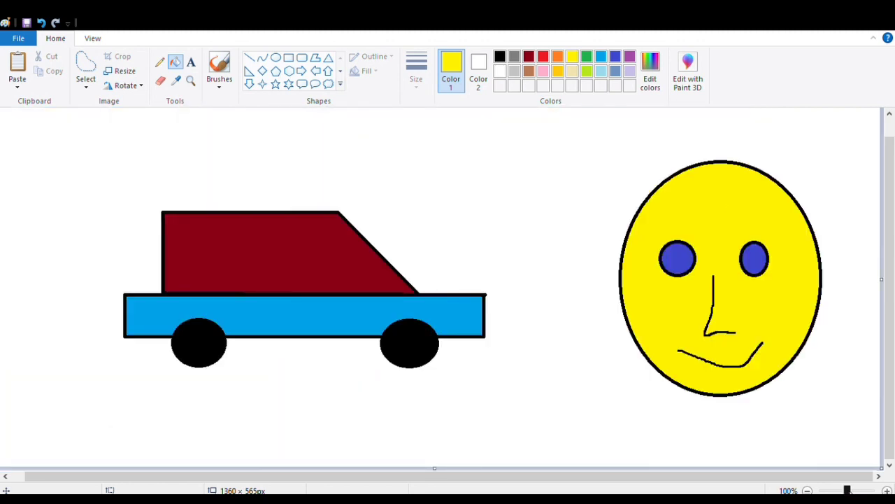
Inspect the car and face with the Magnifier at 200%, view the car's front end closer, and return to 100%
click(189, 81)
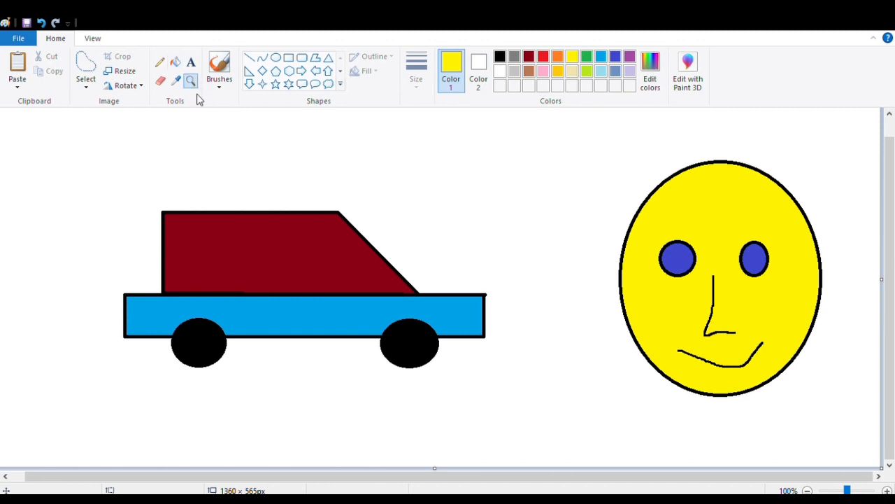
click(306, 285)
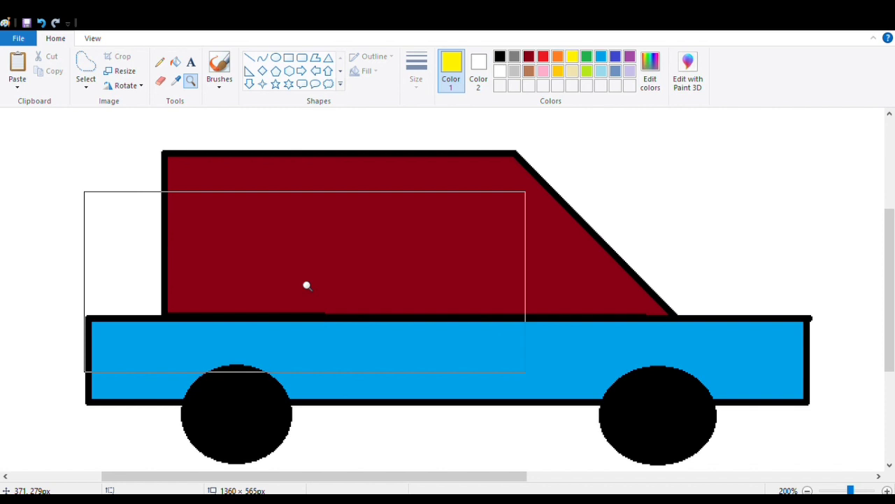
click(176, 62)
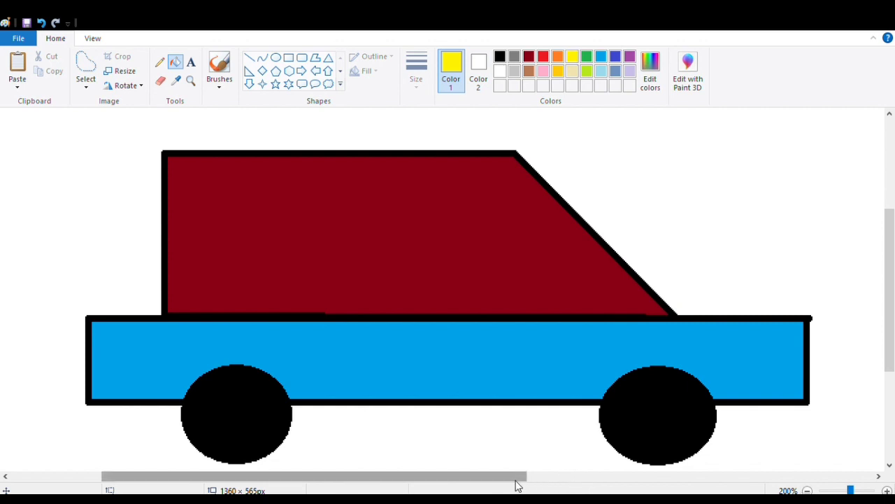
drag(515, 483, 862, 482)
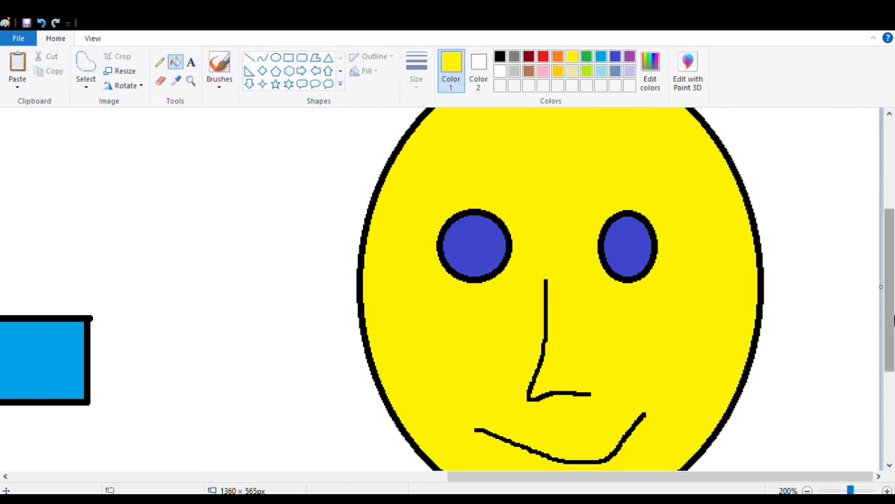
mouse_move(890, 321)
mouse_down()
mouse_move(894, 198)
mouse_move(887, 414)
mouse_move(889, 336)
mouse_up()
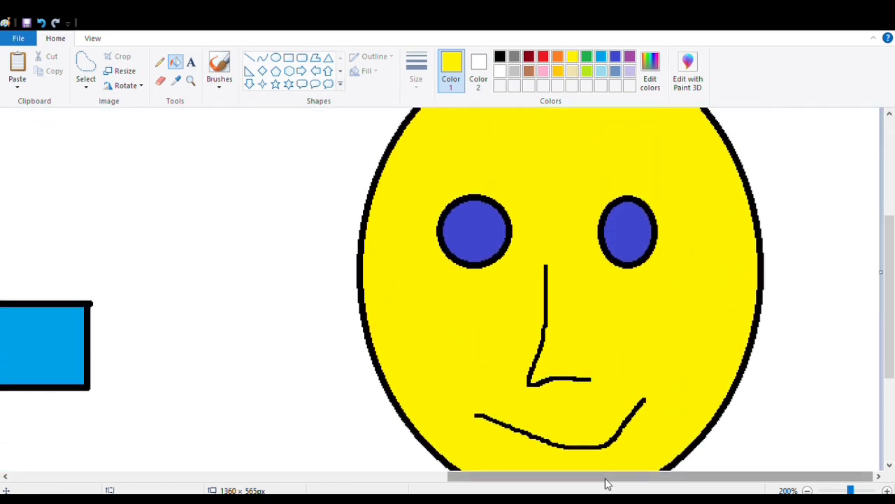
drag(608, 483, 339, 476)
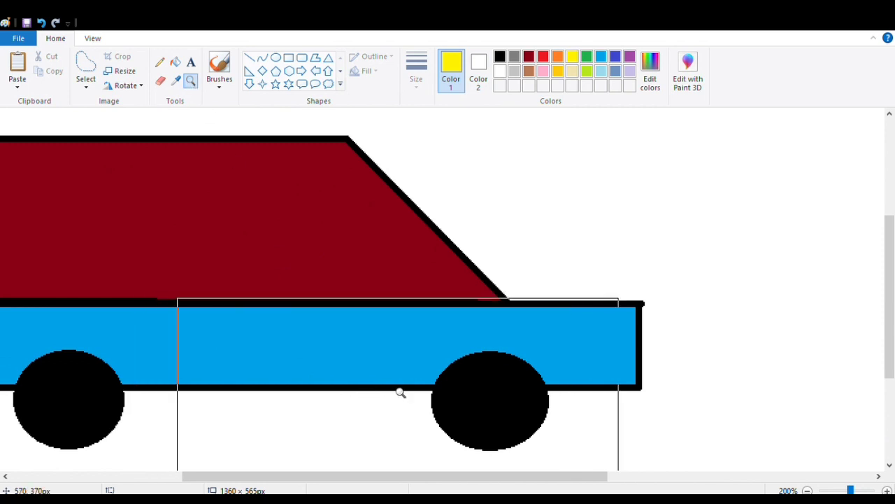
click(520, 356)
click(362, 263)
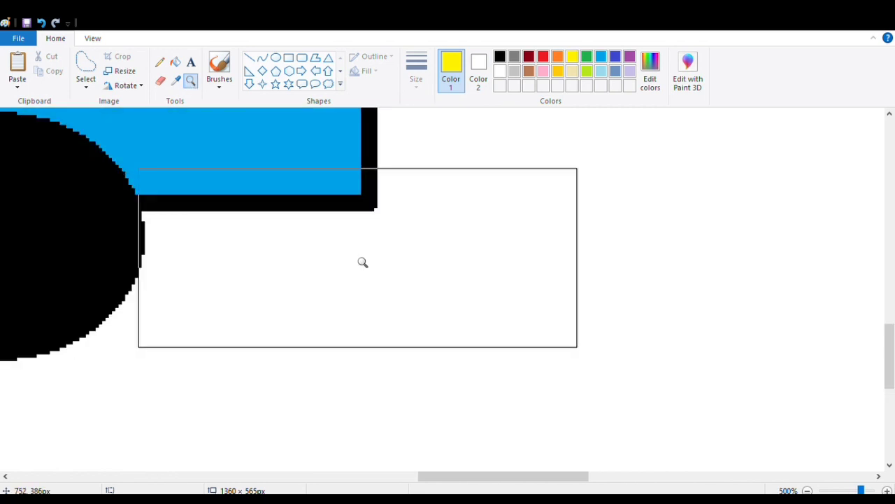
click(423, 287)
drag(865, 490, 849, 491)
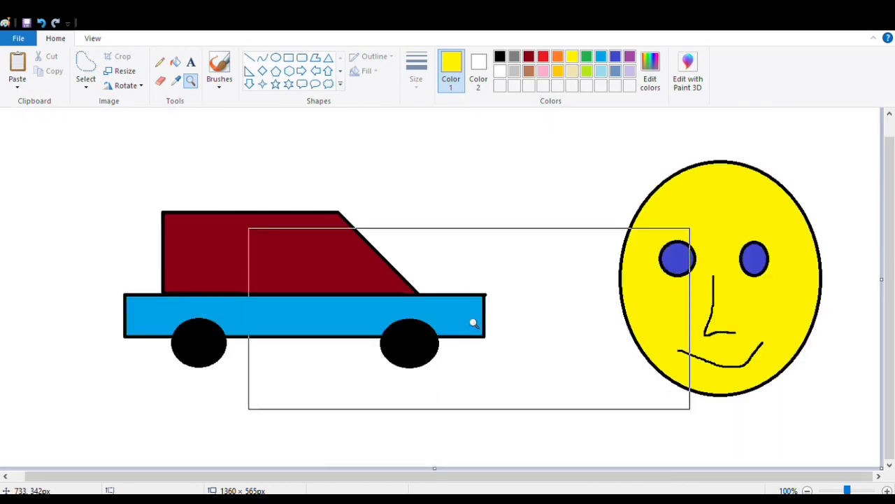
click(175, 61)
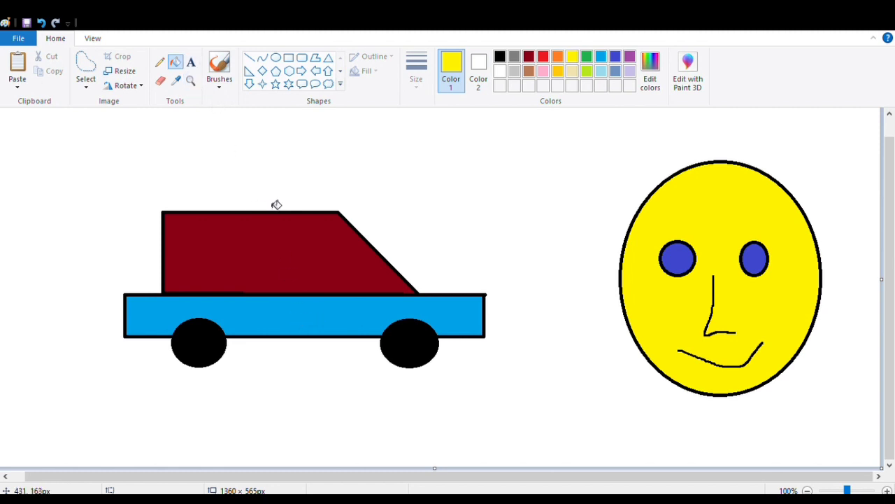
Add a text box about 328 × 74 px above the car's roof containing the text CAR
click(191, 63)
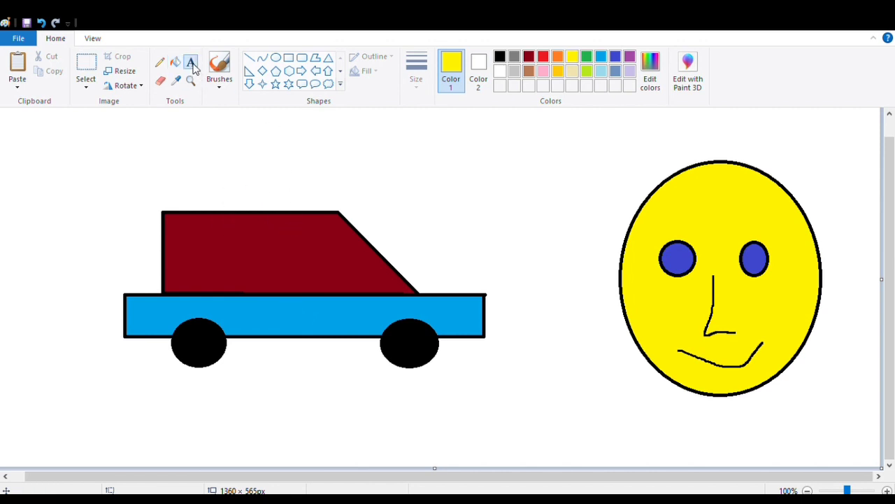
drag(162, 139, 378, 198)
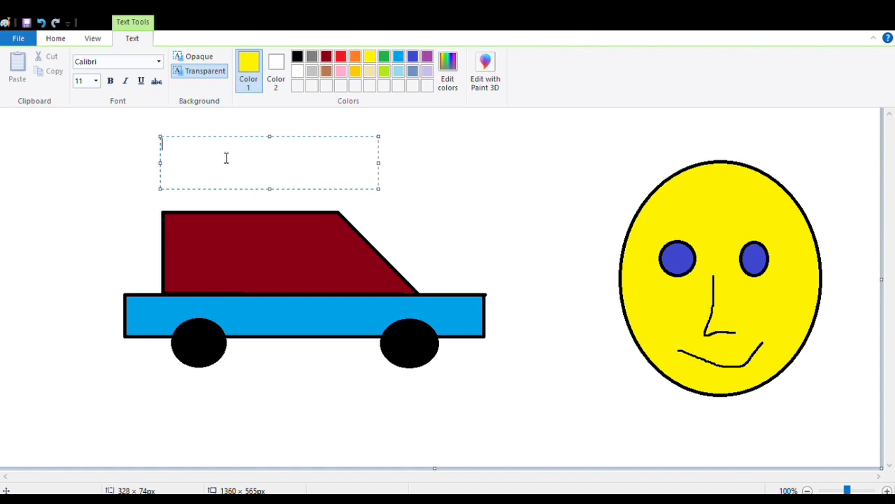
text(CAR)
Format the CAR label in black, size 20, bold and italic, and place it on the drawing
drag(194, 155, 164, 154)
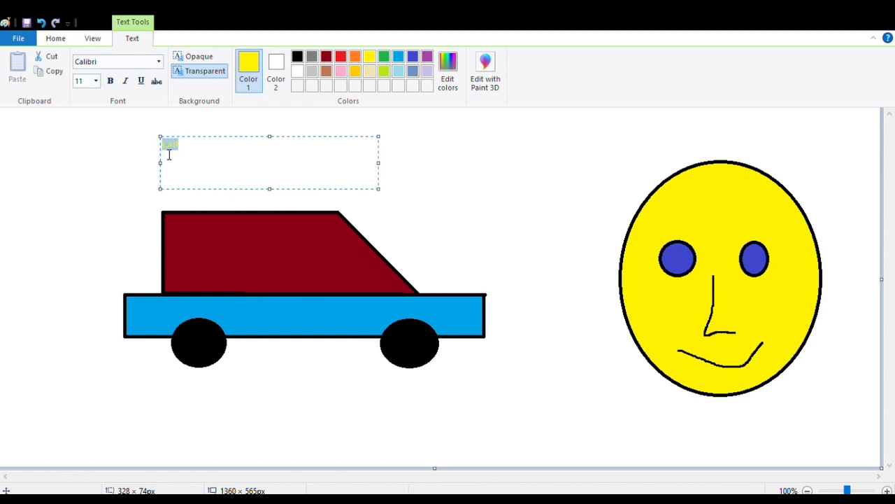
click(298, 57)
click(92, 82)
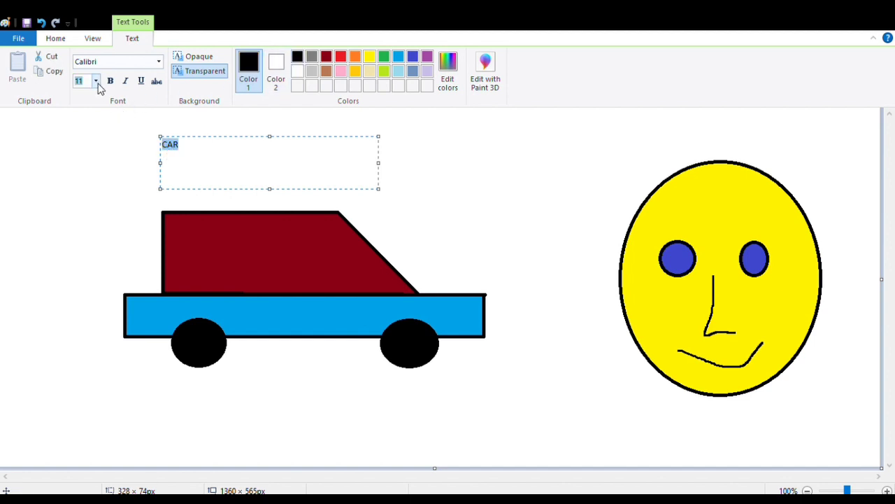
text(20)
key(Return)
click(111, 81)
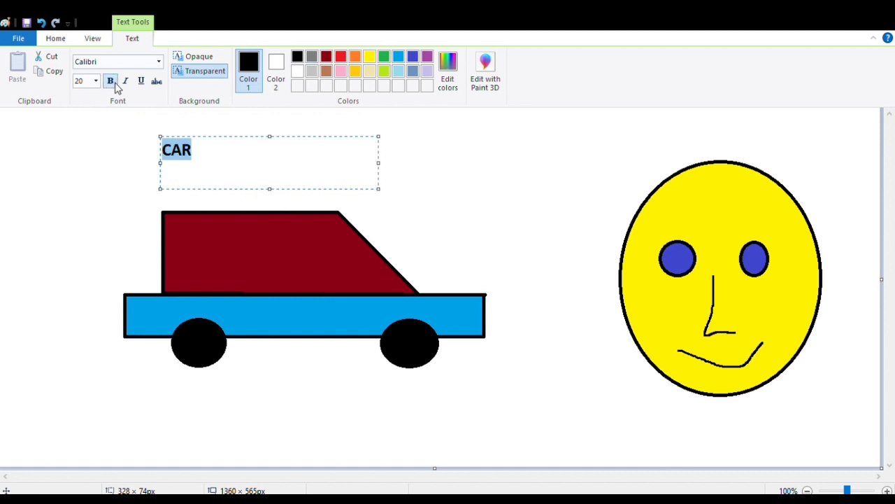
click(126, 81)
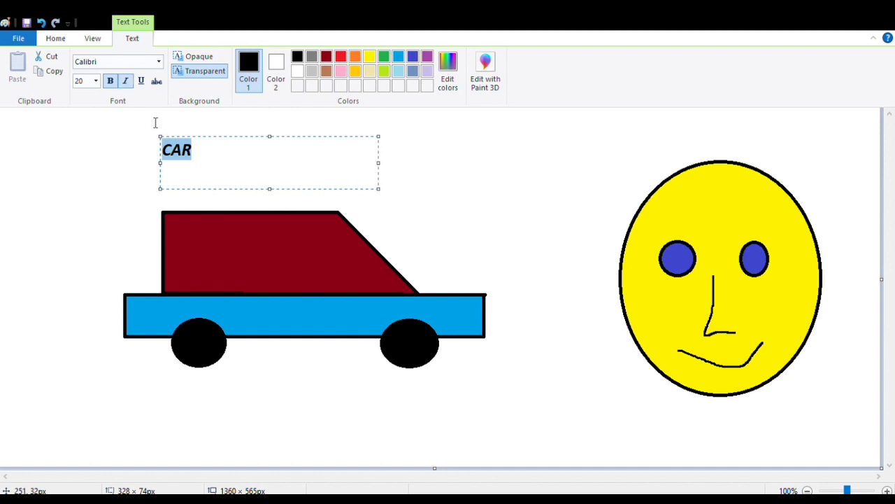
click(84, 164)
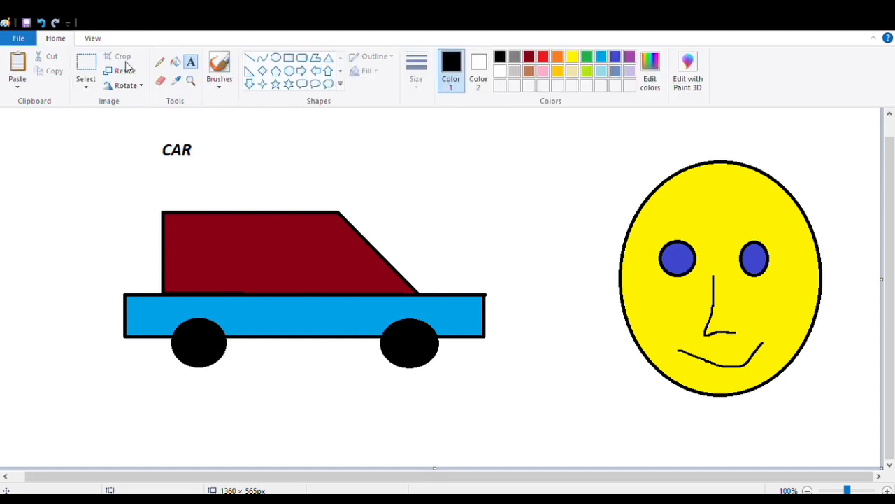